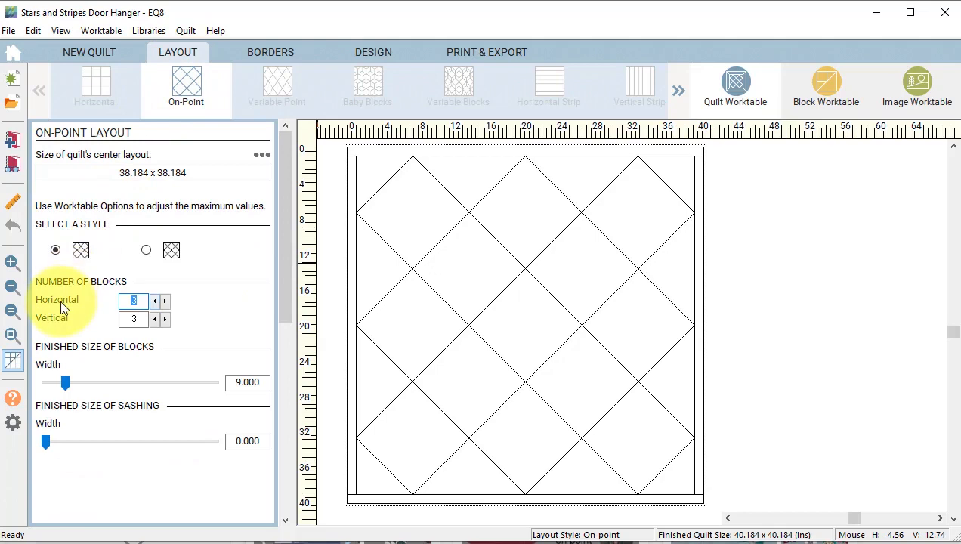
# Set the on-point layout to 1 vertical block with a finished block width of 4, and delete the quilt's border.
pyautogui.click(155, 319)
pyautogui.click(155, 318)
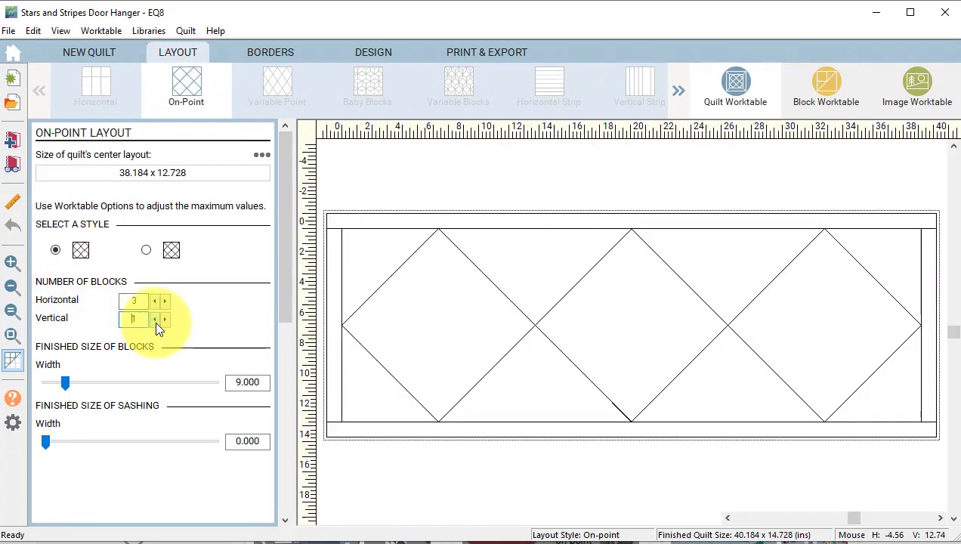
pyautogui.click(228, 384)
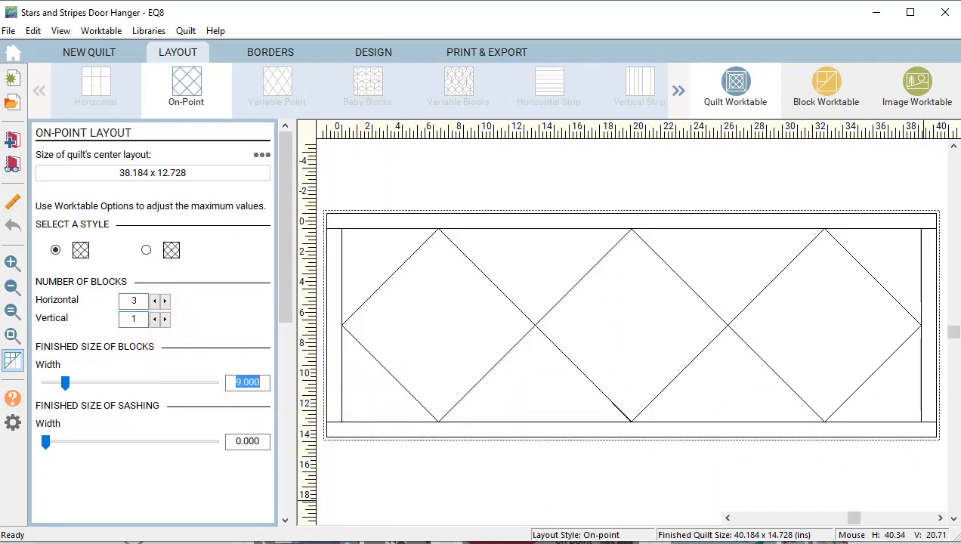
pyautogui.write('4')
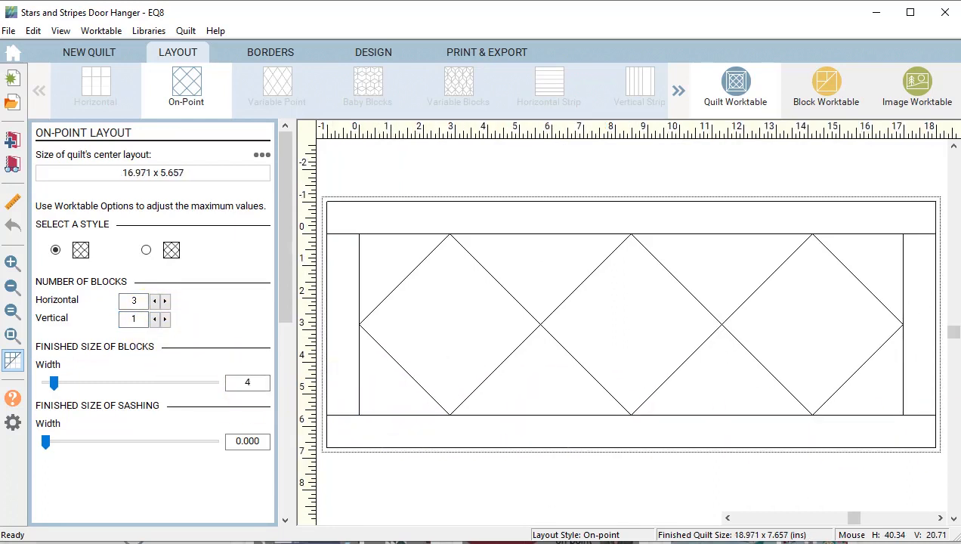
pyautogui.click(273, 53)
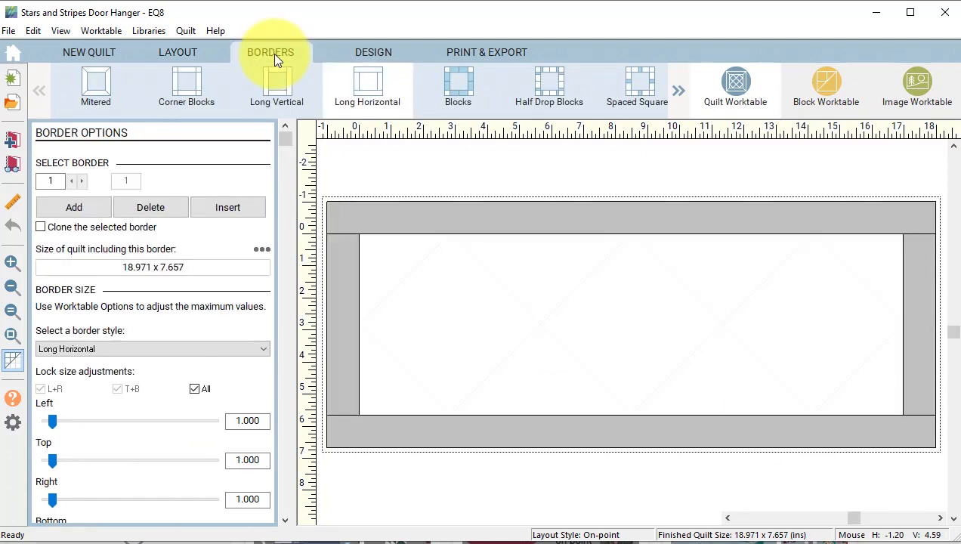
pyautogui.click(163, 204)
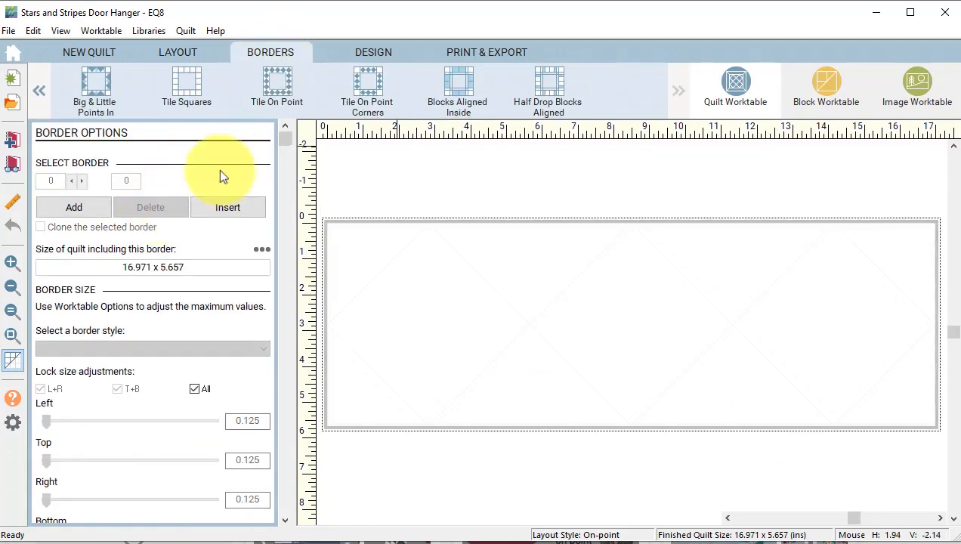
# Set the sketchbook's star block with the large yellow center square into all three on-point spaces of the quilt.
pyautogui.click(365, 54)
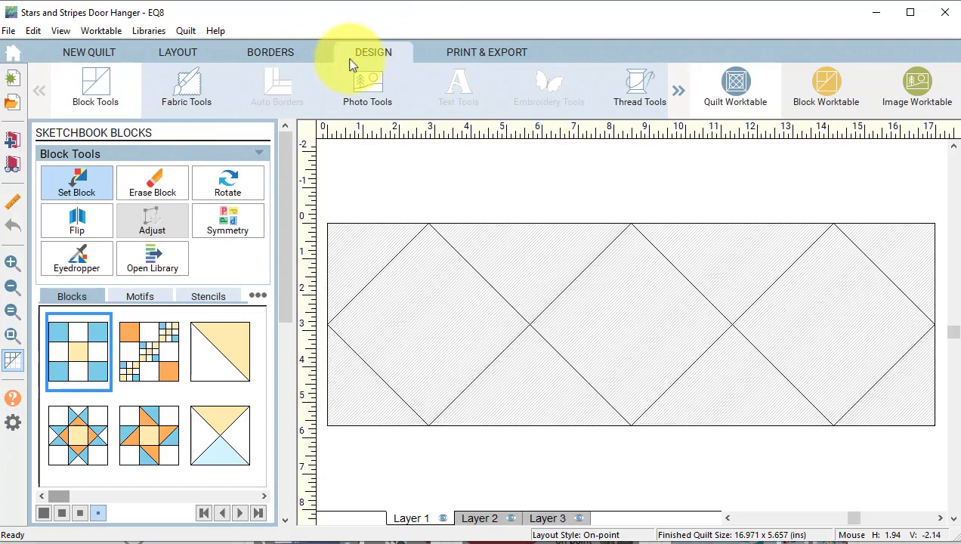
pyautogui.click(81, 181)
pyautogui.moveTo(74, 500); pyautogui.dragTo(240, 508)
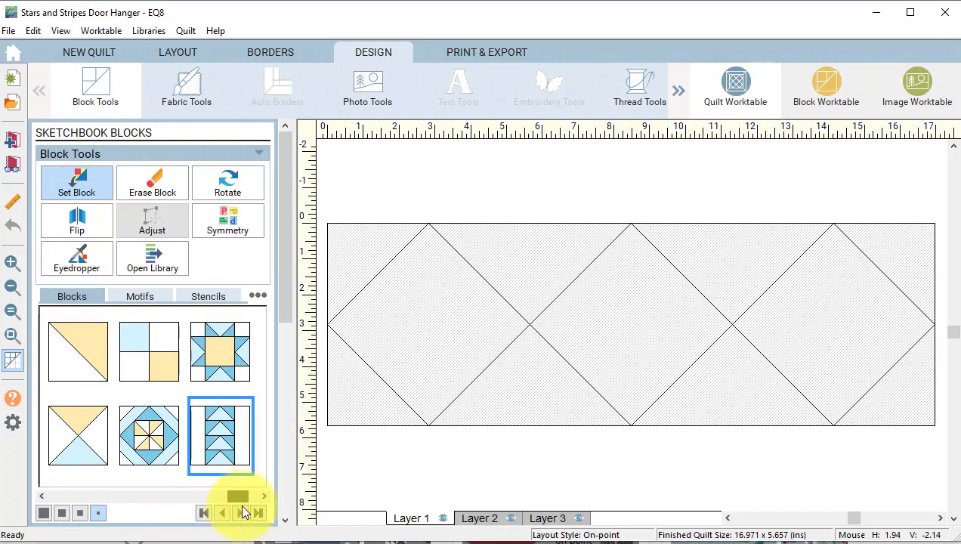
pyautogui.click(219, 360)
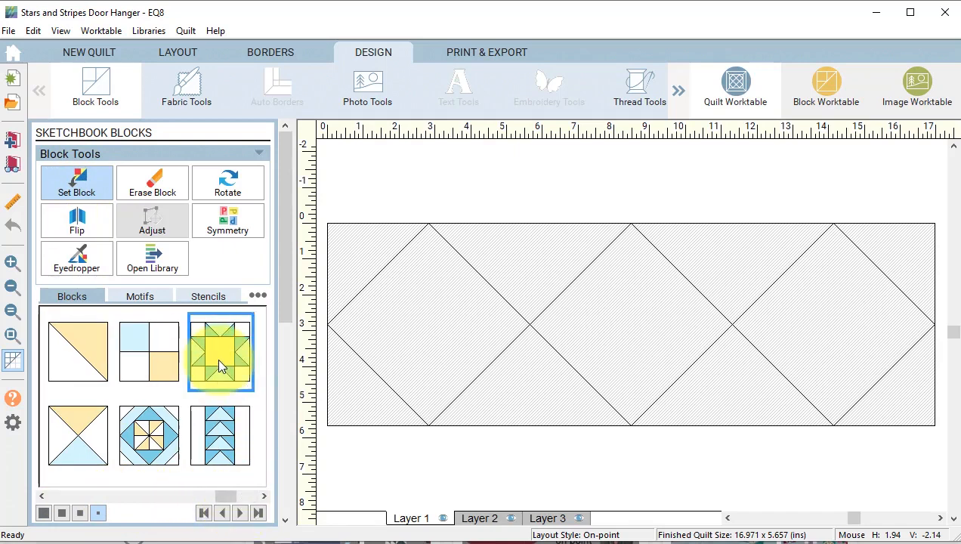
pyautogui.click(442, 296)
pyautogui.click(632, 302)
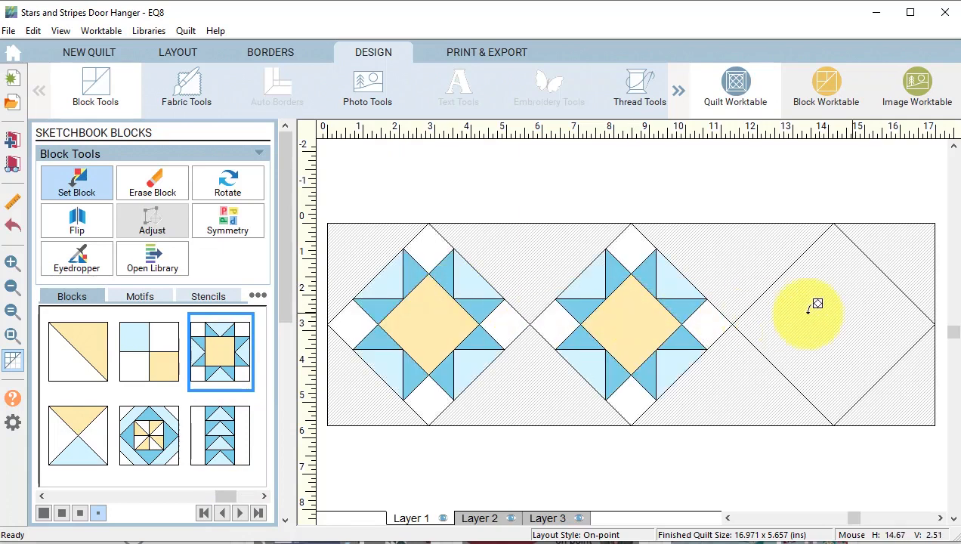
pyautogui.click(831, 308)
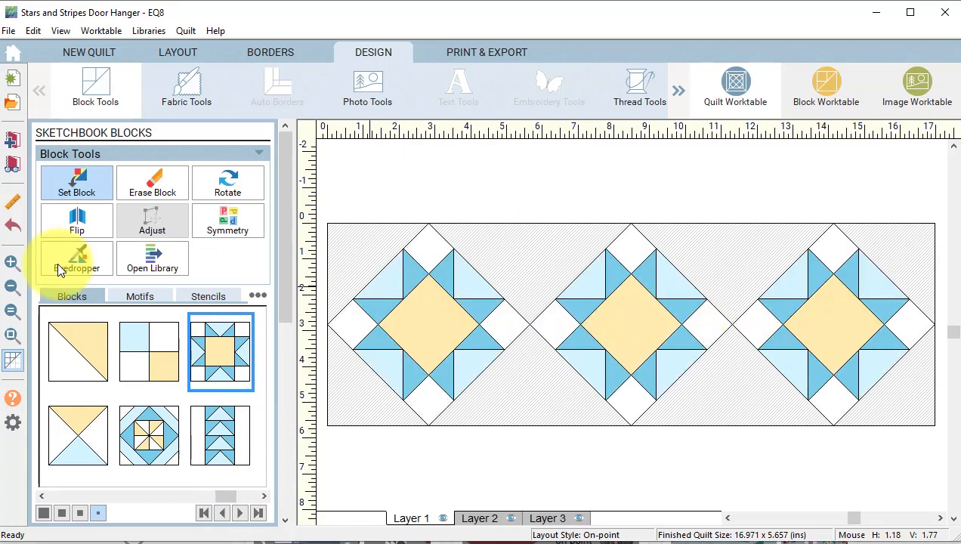
# Add all Michael Miller-Bandana Ballad fabrics from the EQ Stash Online 2020 Download 01 library to the sketchbook.
pyautogui.click(184, 93)
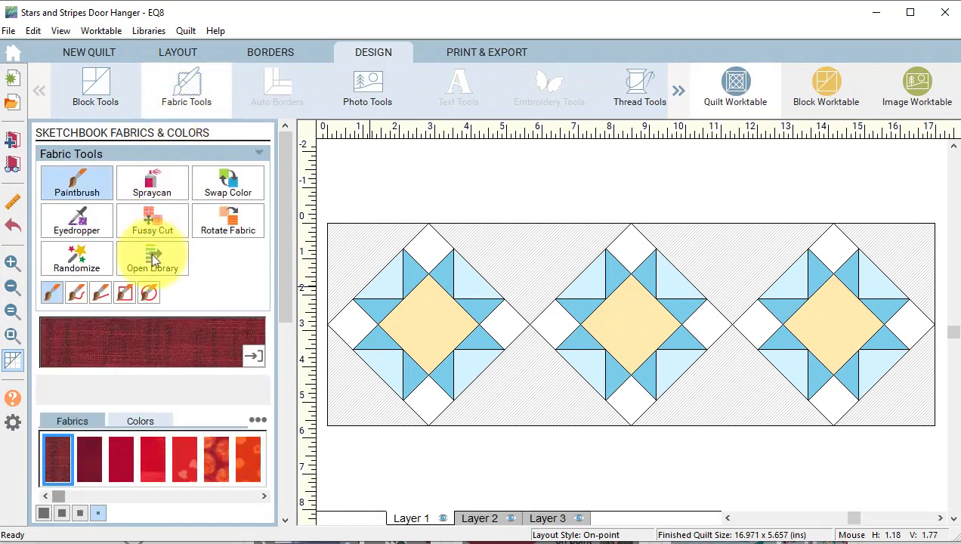
pyautogui.click(152, 264)
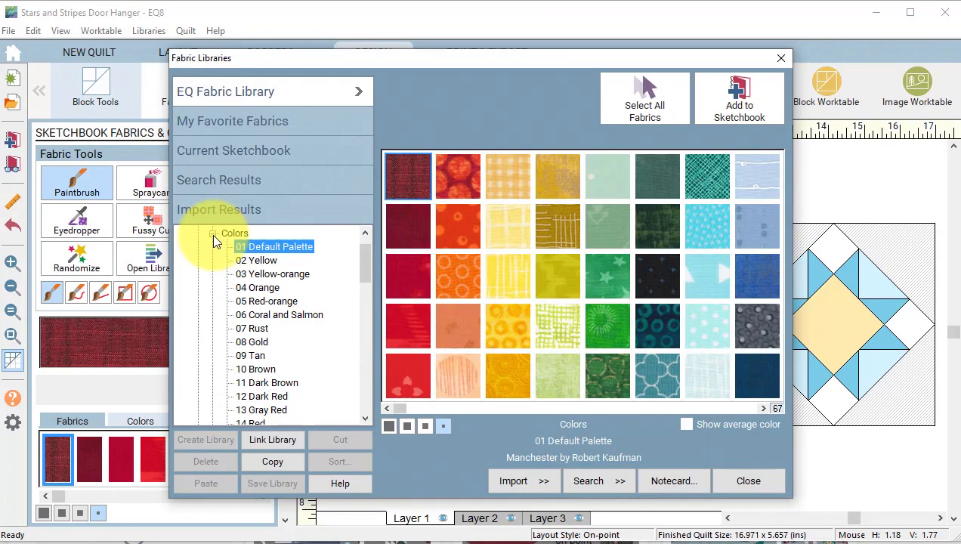
pyautogui.click(213, 235)
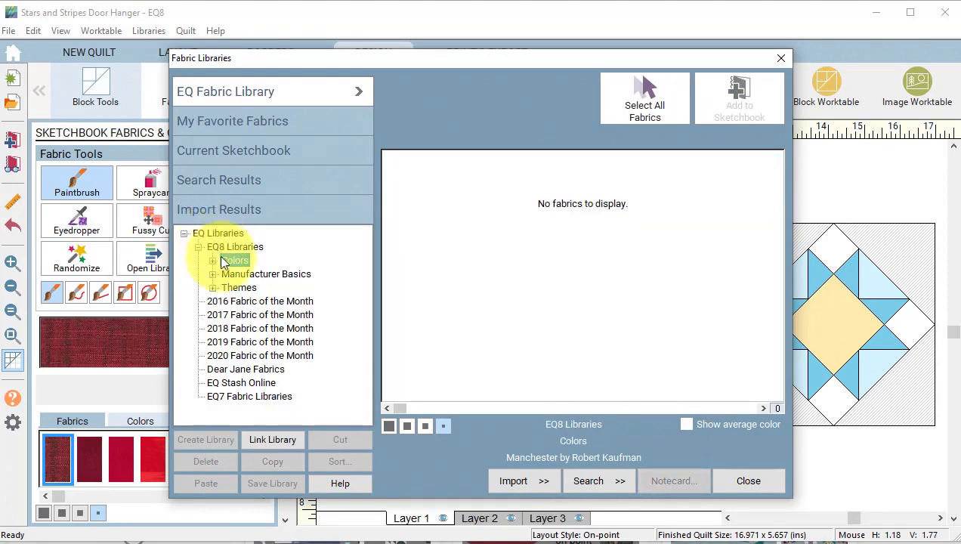
pyautogui.doubleClick(268, 384)
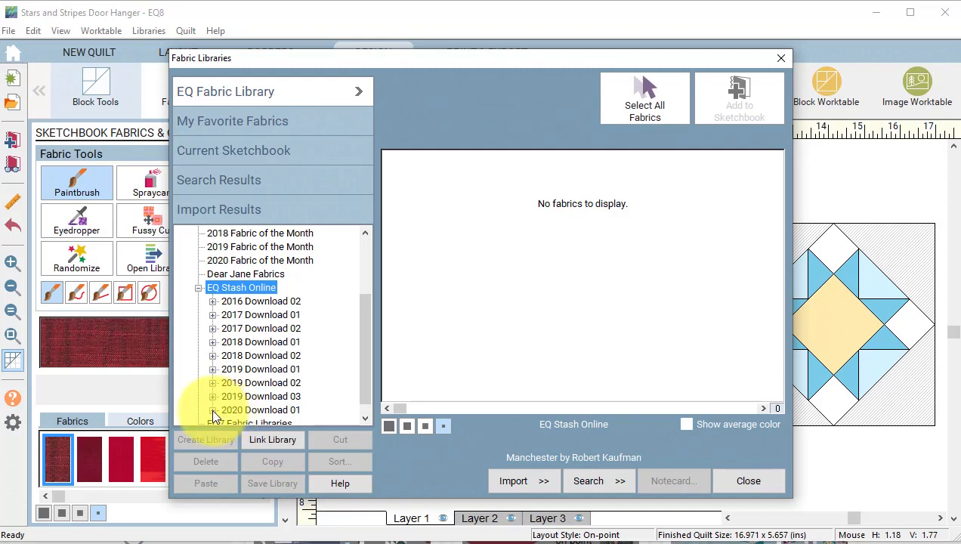
pyautogui.click(213, 410)
pyautogui.scroll(-12, 197, 408)
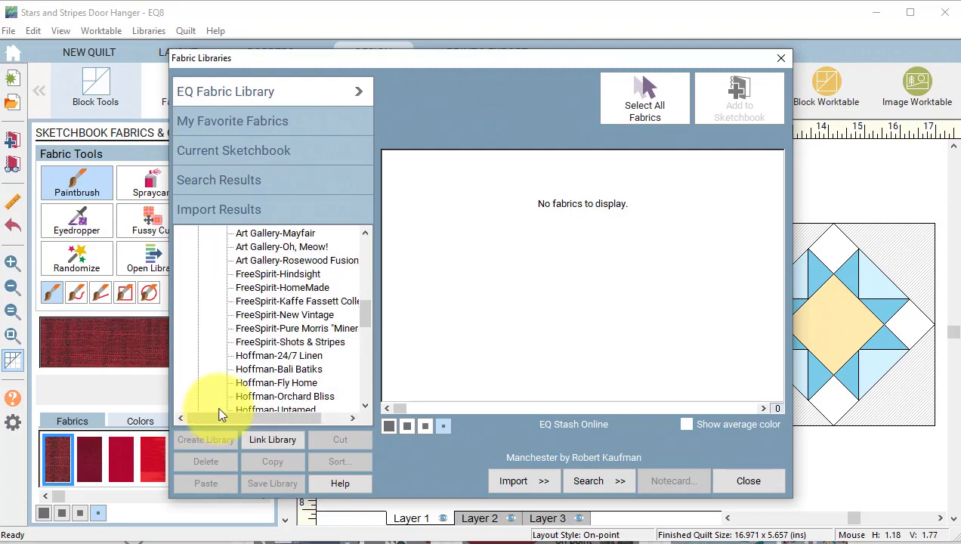
pyautogui.moveTo(369, 352); pyautogui.dragTo(370, 336)
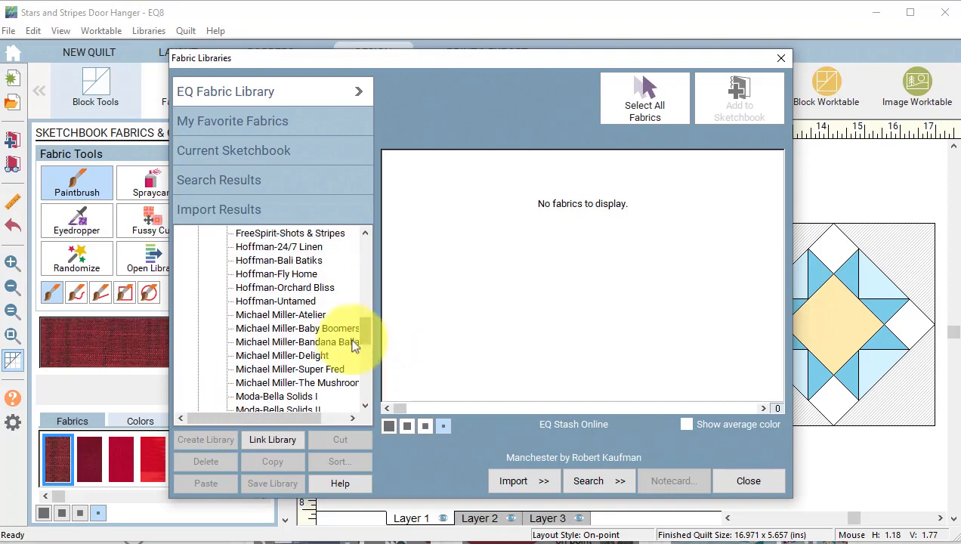
pyautogui.click(292, 346)
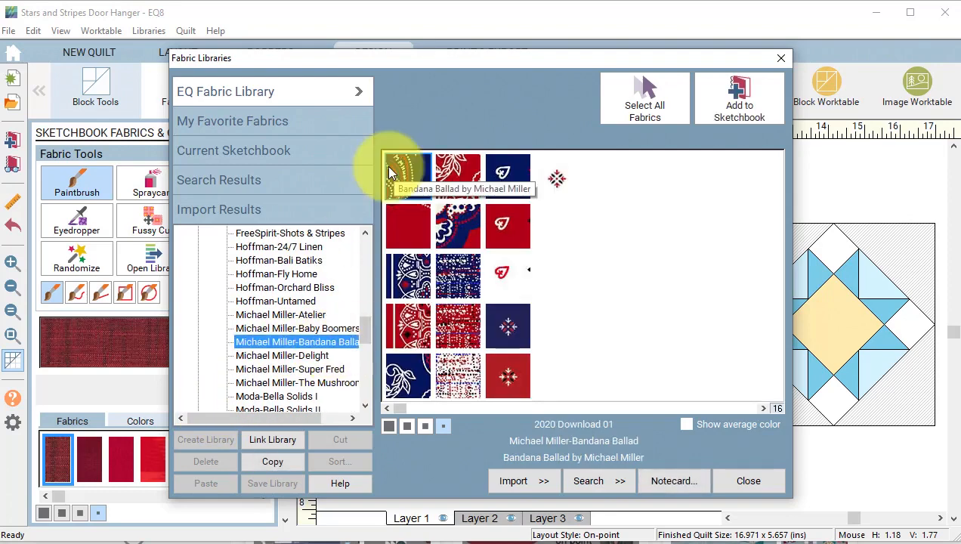
pyautogui.click(647, 102)
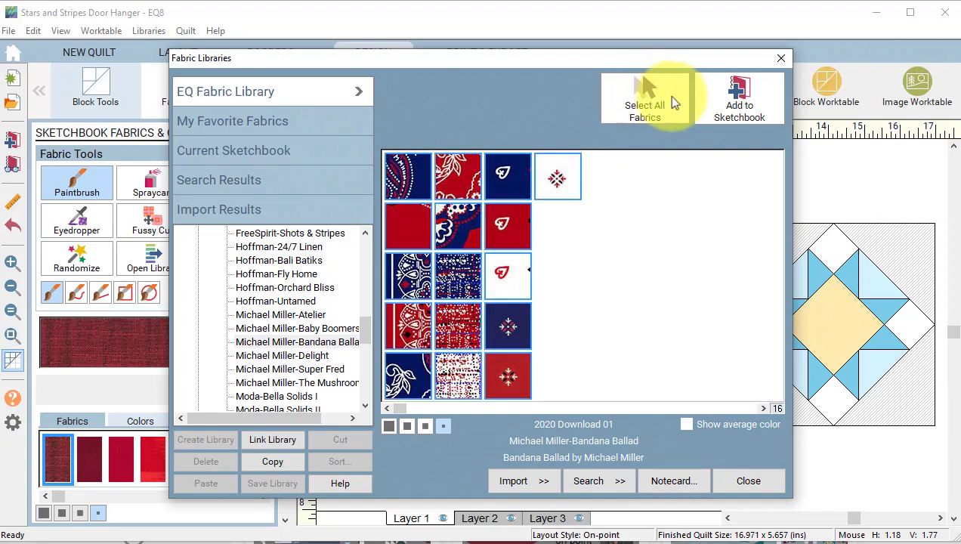
pyautogui.click(744, 104)
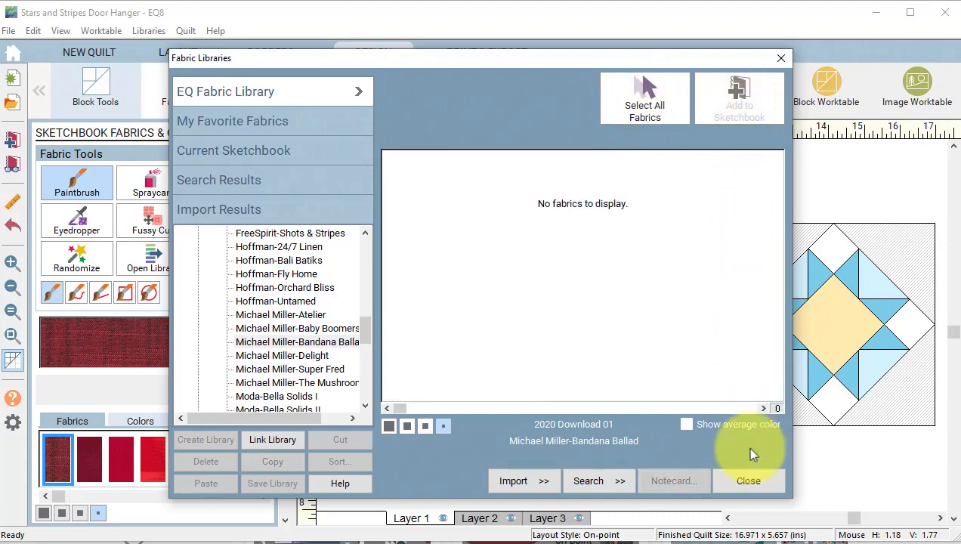
pyautogui.click(747, 480)
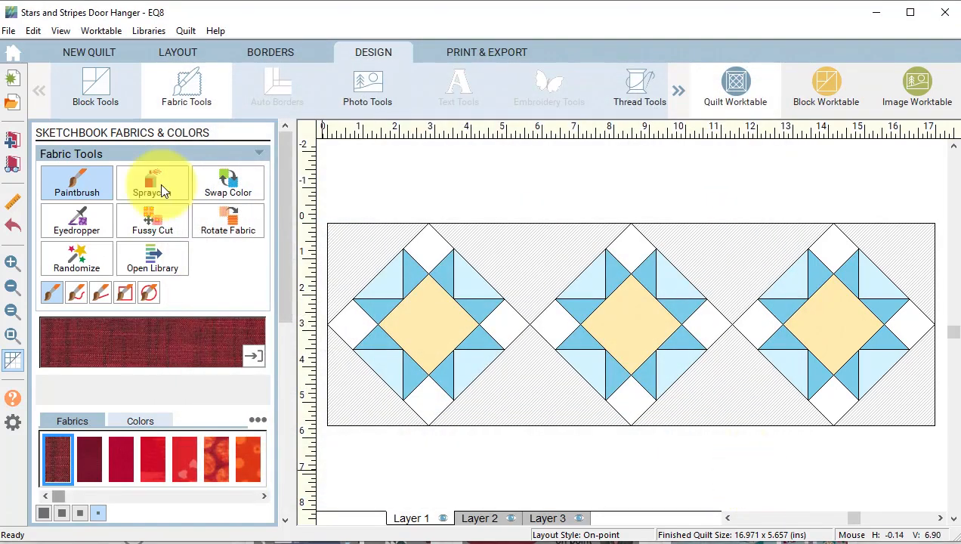
# Swap the stars' yellow centers for the red heart print, white and pale blue patches for the white speckled print, and blue points for the navy heart print.
pyautogui.click(229, 189)
pyautogui.moveTo(57, 496); pyautogui.dragTo(250, 496)
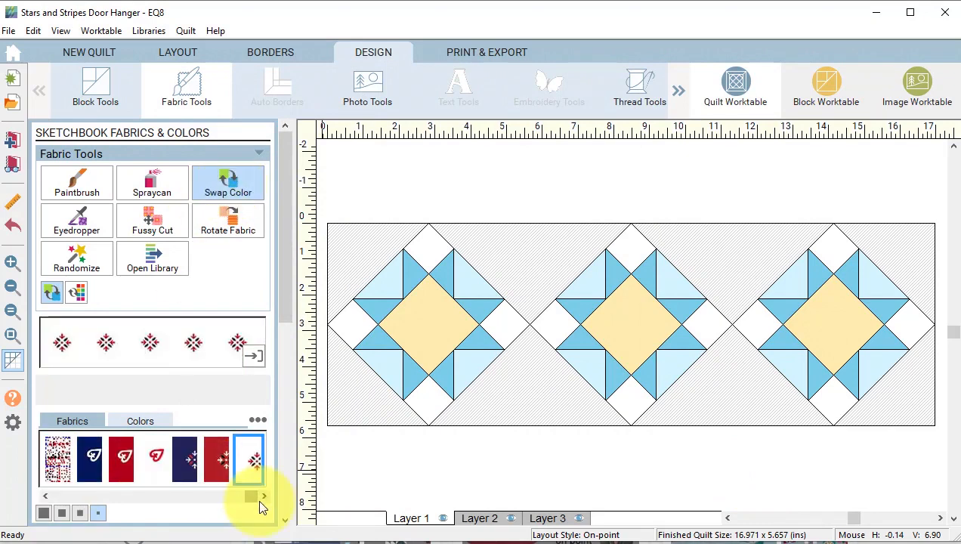
pyautogui.click(121, 458)
pyautogui.click(427, 304)
pyautogui.click(58, 458)
pyautogui.click(425, 242)
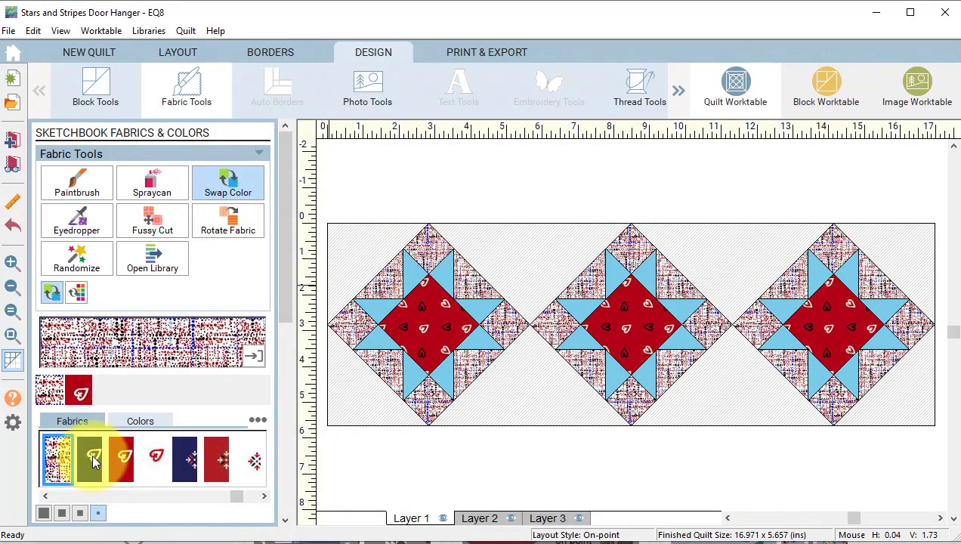
pyautogui.click(90, 458)
pyautogui.click(608, 314)
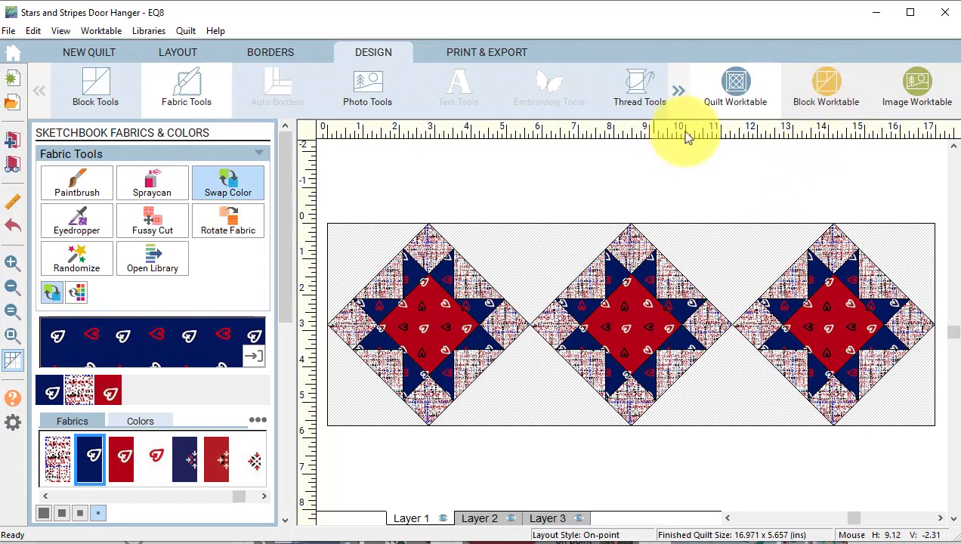
# Start a new pieced EasyDraw block on the Block Worktable and set its width and height to 4.
pyautogui.click(818, 82)
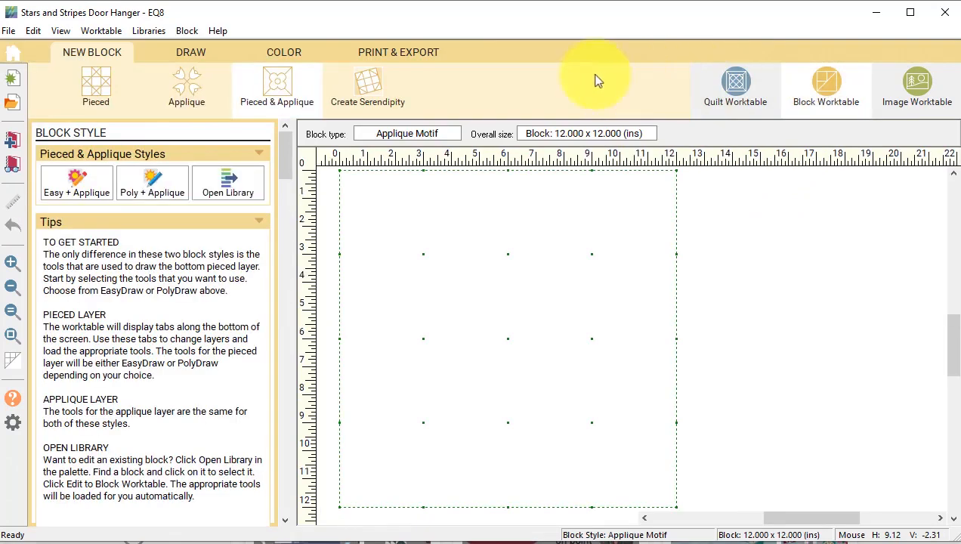
pyautogui.click(90, 86)
pyautogui.click(85, 179)
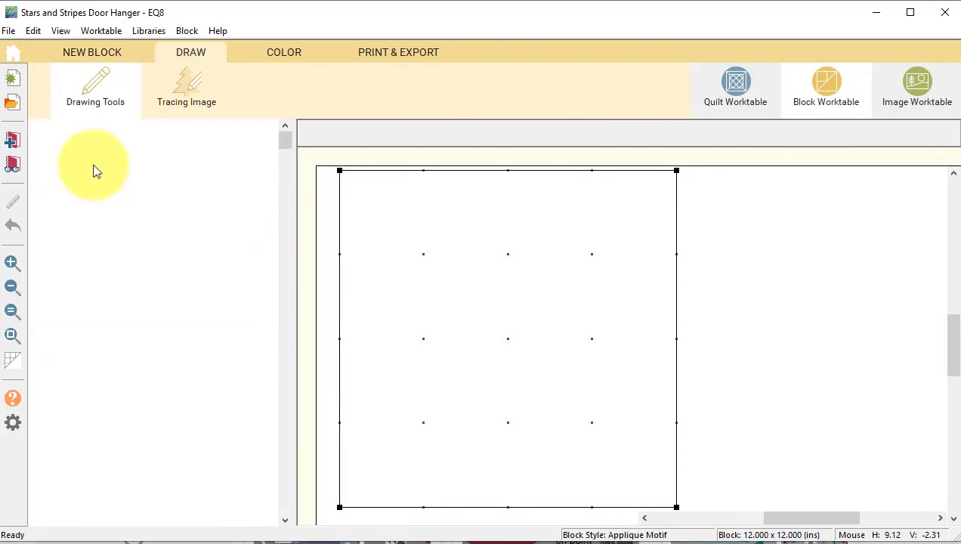
pyautogui.doubleClick(370, 127)
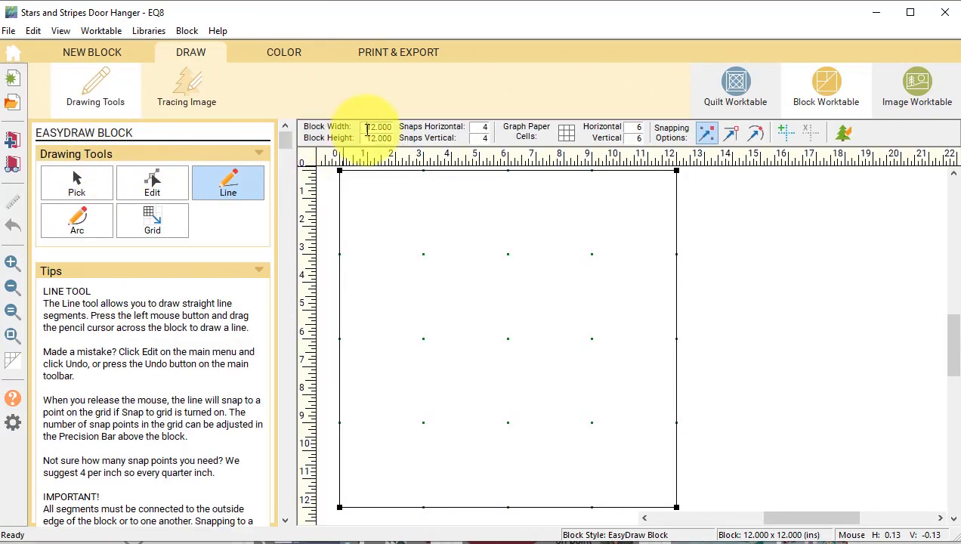
pyautogui.write('4')
pyautogui.press('Tab')
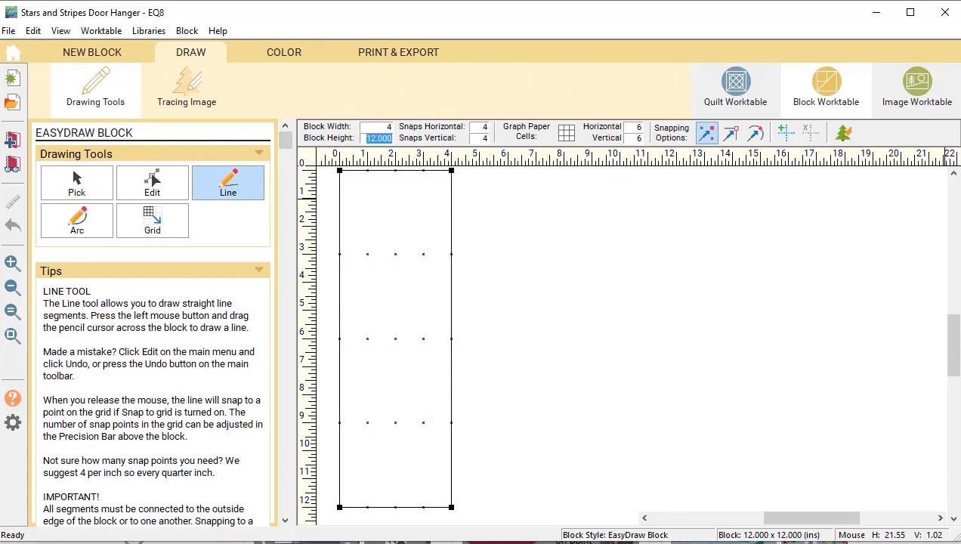
pyautogui.write('4')
pyautogui.press('Tab')
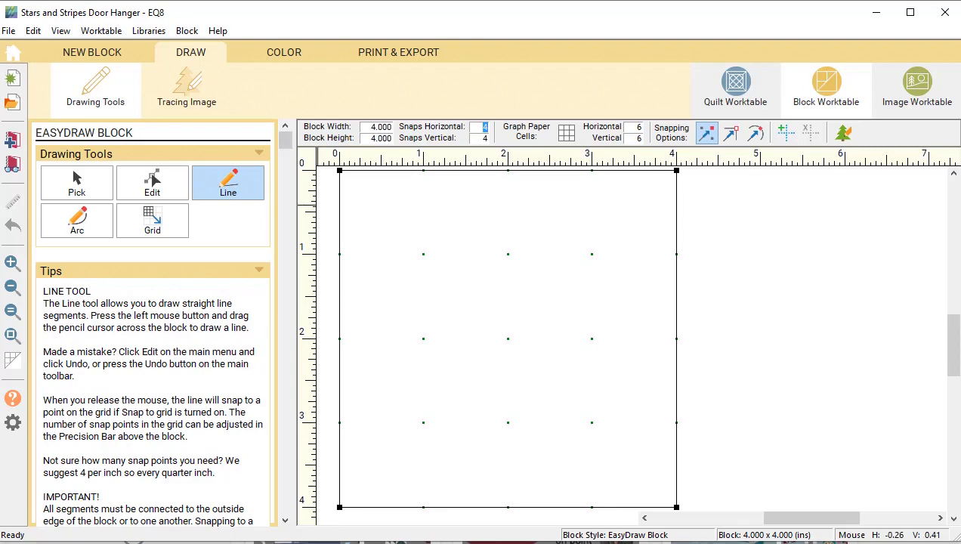
# Draw a grid of 4 columns and 1 row across the whole block to form vertical stripes.
pyautogui.click(150, 219)
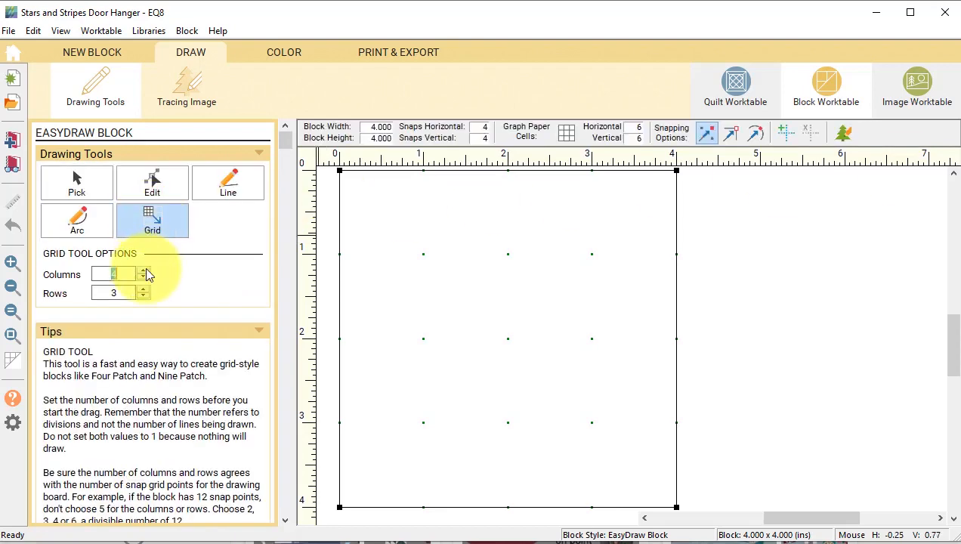
pyautogui.click(144, 295)
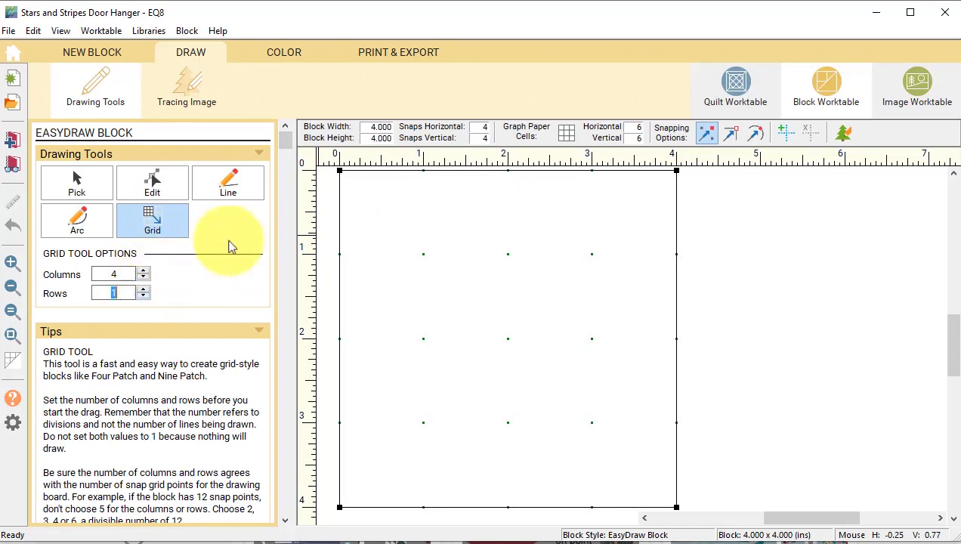
pyautogui.moveTo(339, 171); pyautogui.dragTo(676, 507)
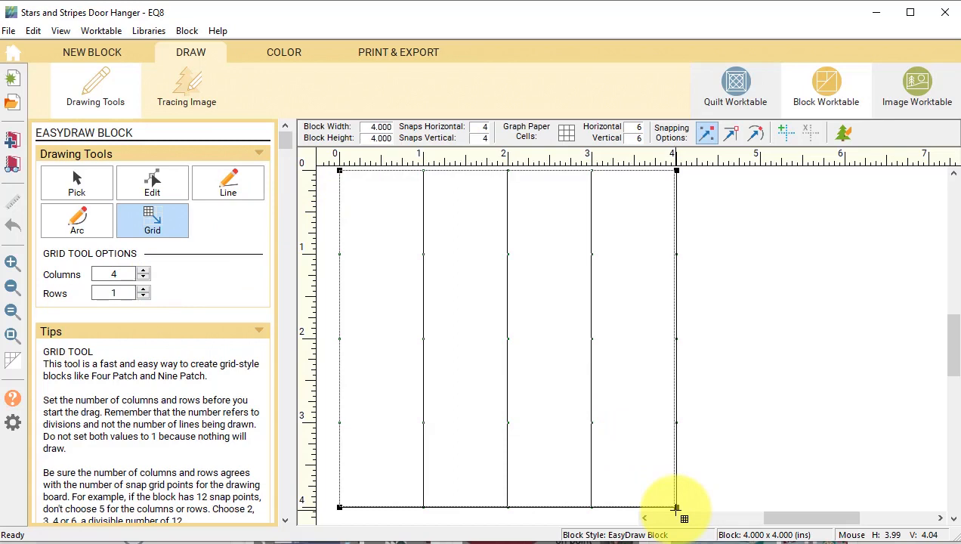
# Paint the second and fourth stripes with the white heart print and the first and third with the red snowflake-style print.
pyautogui.click(279, 53)
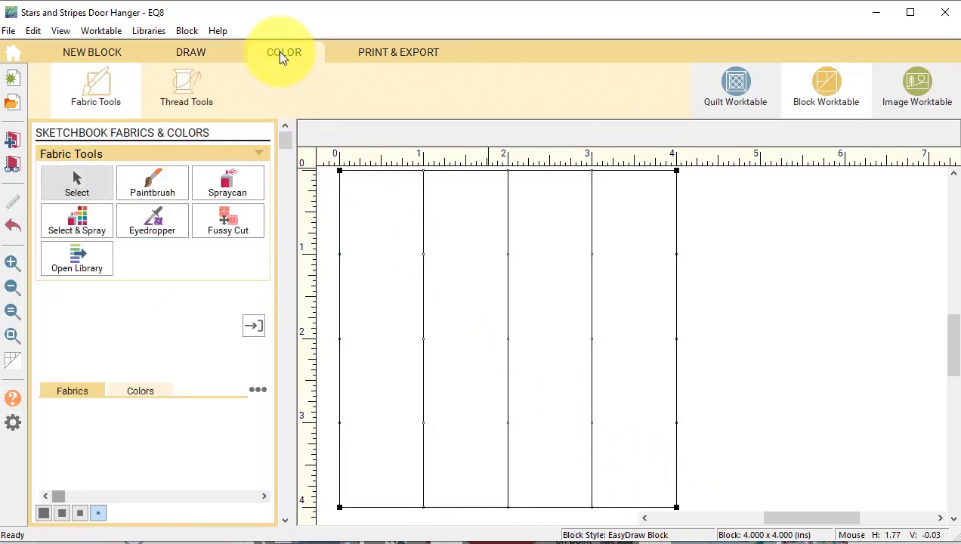
pyautogui.moveTo(58, 497); pyautogui.dragTo(261, 496)
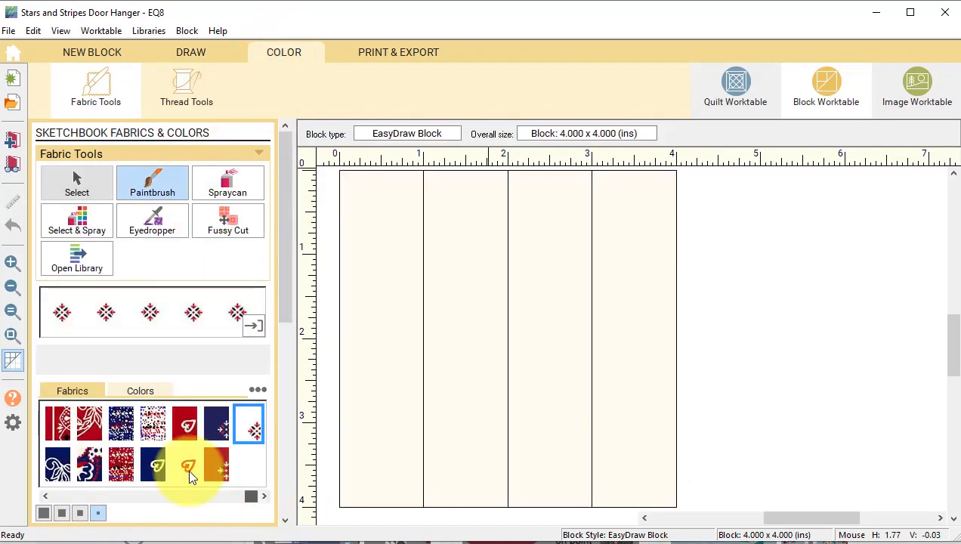
pyautogui.click(189, 471)
pyautogui.click(468, 280)
pyautogui.click(618, 271)
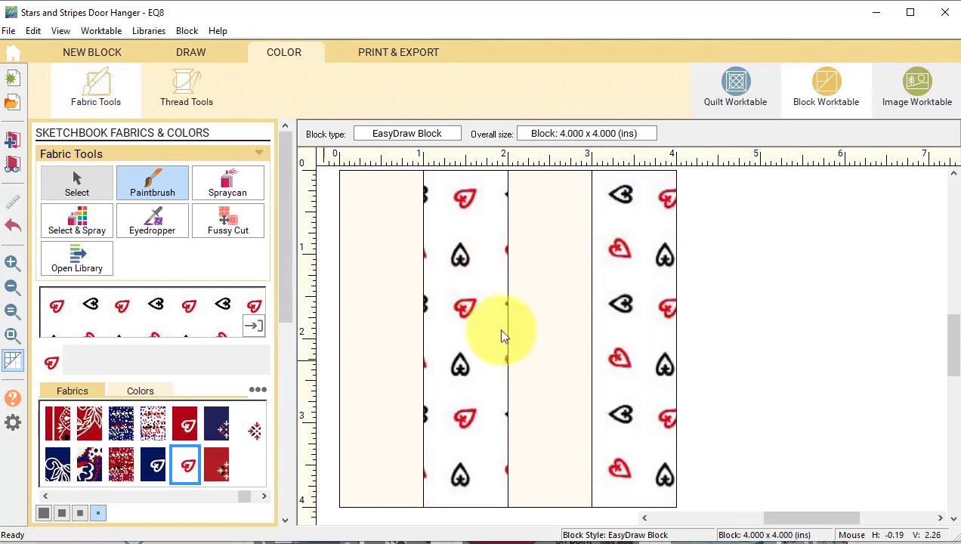
pyautogui.click(217, 463)
pyautogui.click(355, 347)
pyautogui.click(532, 321)
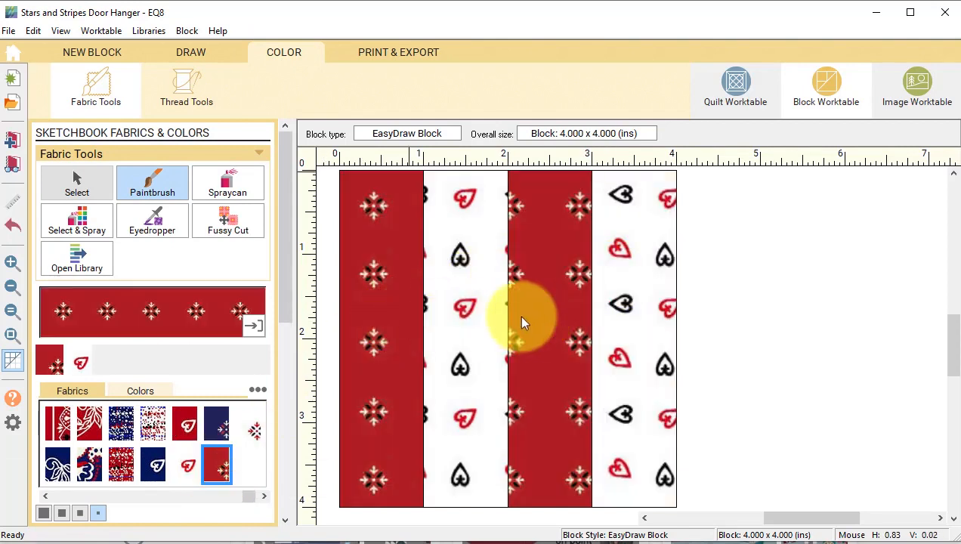
# Add the striped block to the sketchbook and set it in all the setting triangles around the stars on the quilt.
pyautogui.click(11, 145)
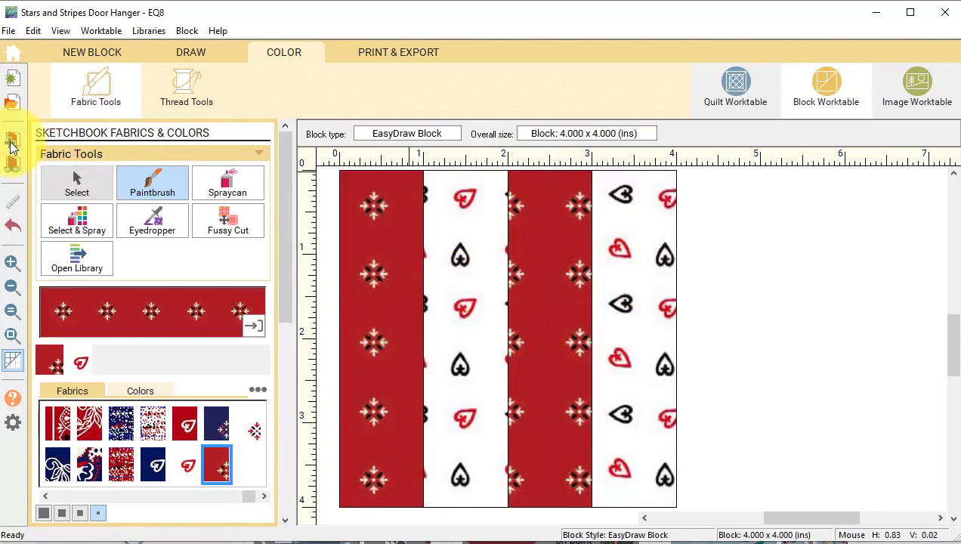
pyautogui.click(736, 83)
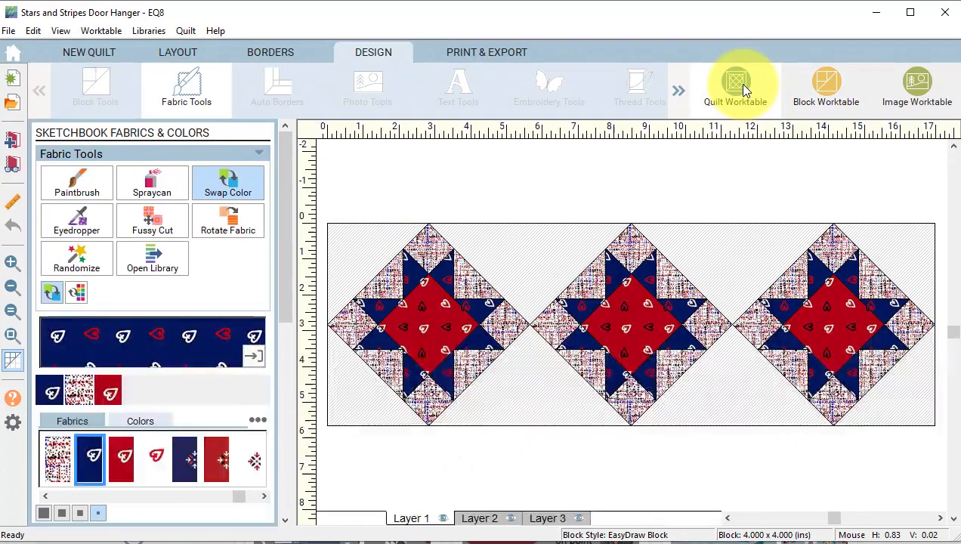
pyautogui.click(254, 472)
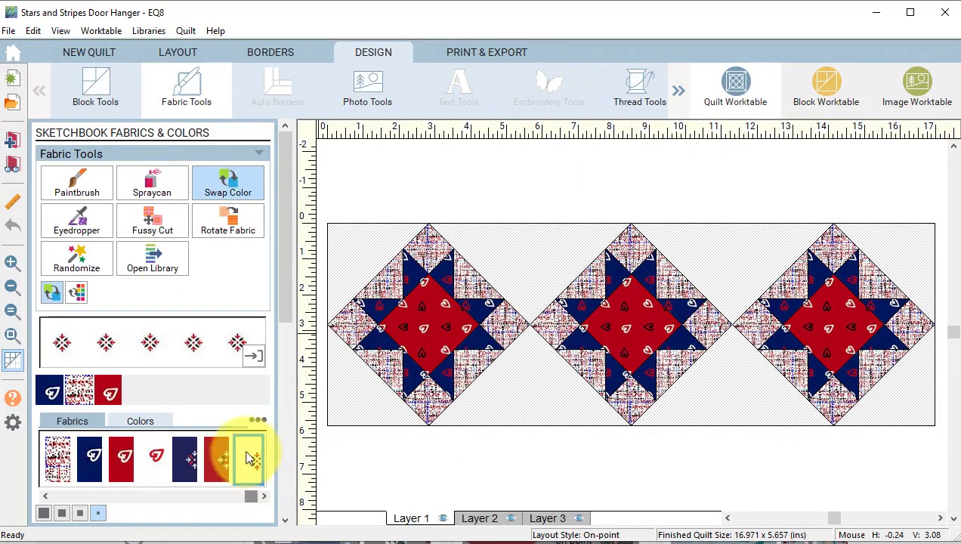
pyautogui.click(92, 85)
pyautogui.click(67, 180)
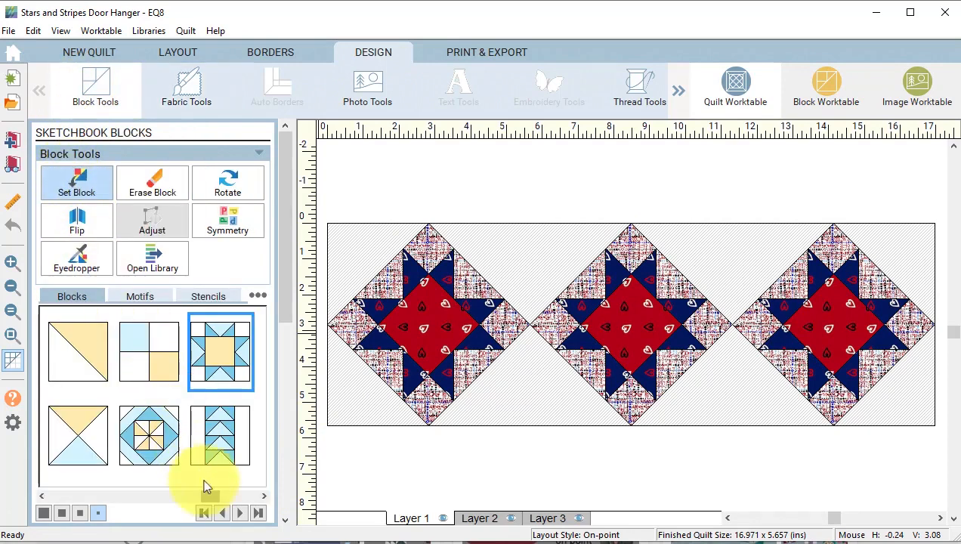
pyautogui.moveTo(209, 496); pyautogui.dragTo(278, 492)
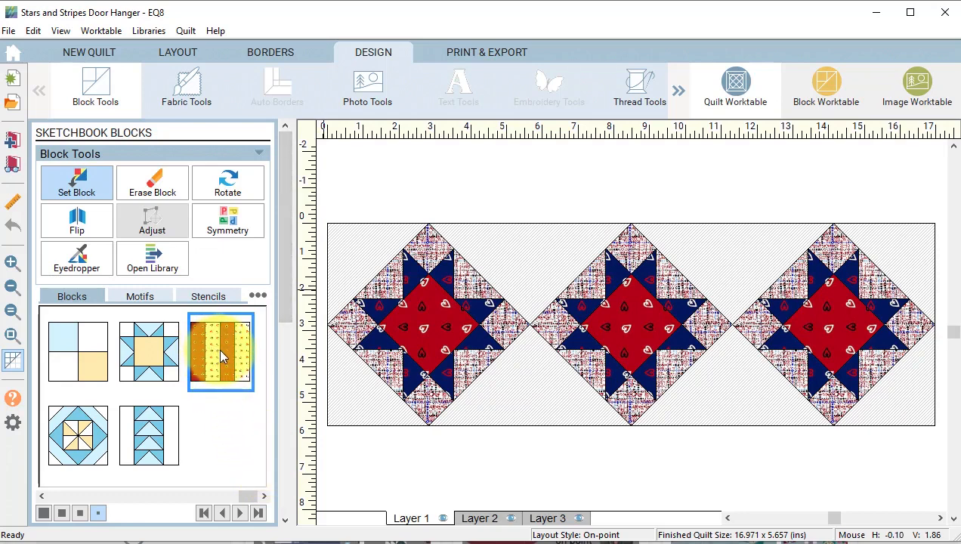
pyautogui.keyDown('ctrl'); pyautogui.click(363, 236); pyautogui.keyUp('ctrl')
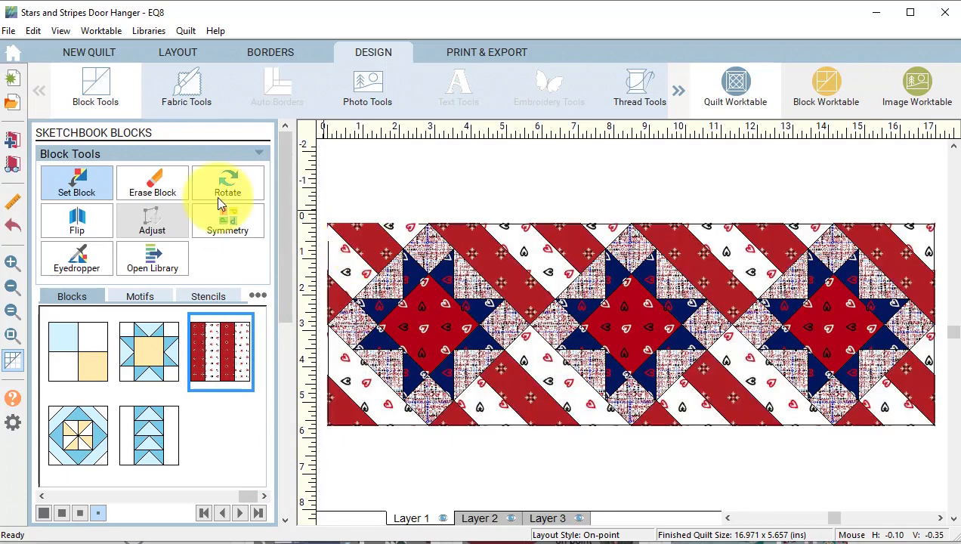
# Rotate the striped blocks in both left corners and in the upper and lower triangles between the second and third stars.
pyautogui.click(225, 185)
pyautogui.click(338, 247)
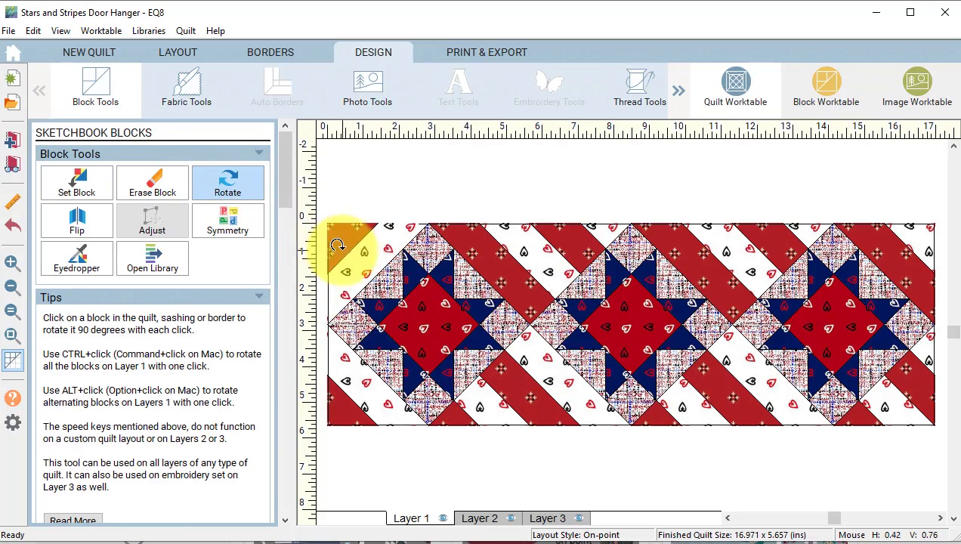
pyautogui.click(723, 245)
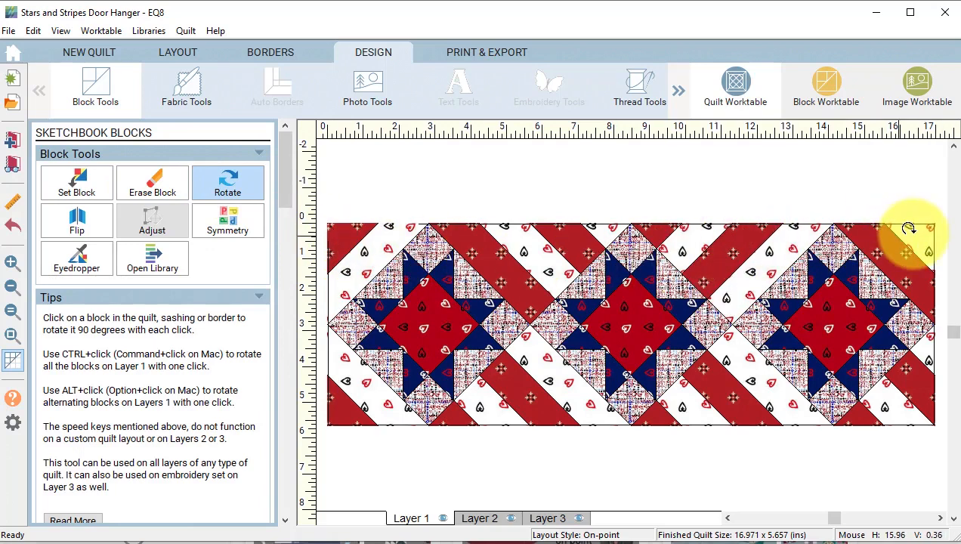
pyautogui.click(710, 380)
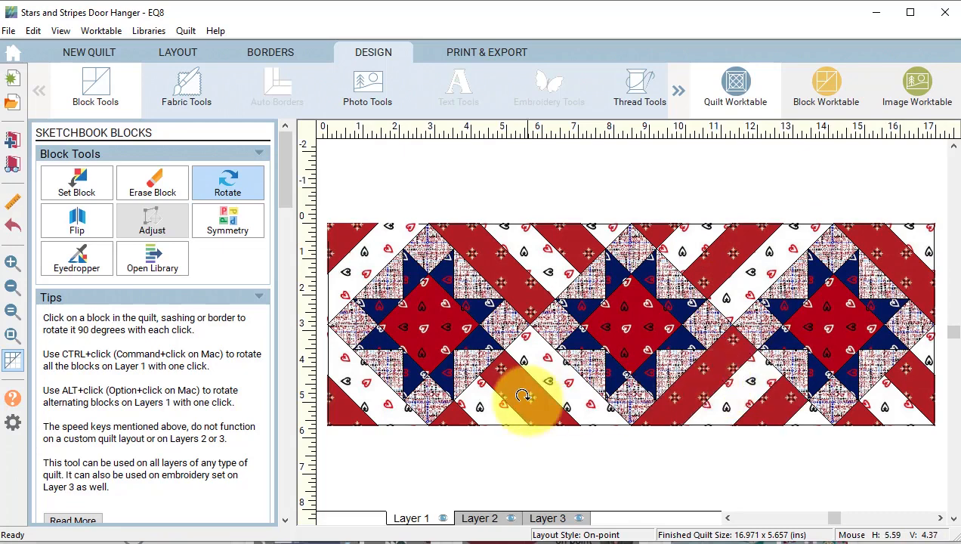
pyautogui.click(355, 381)
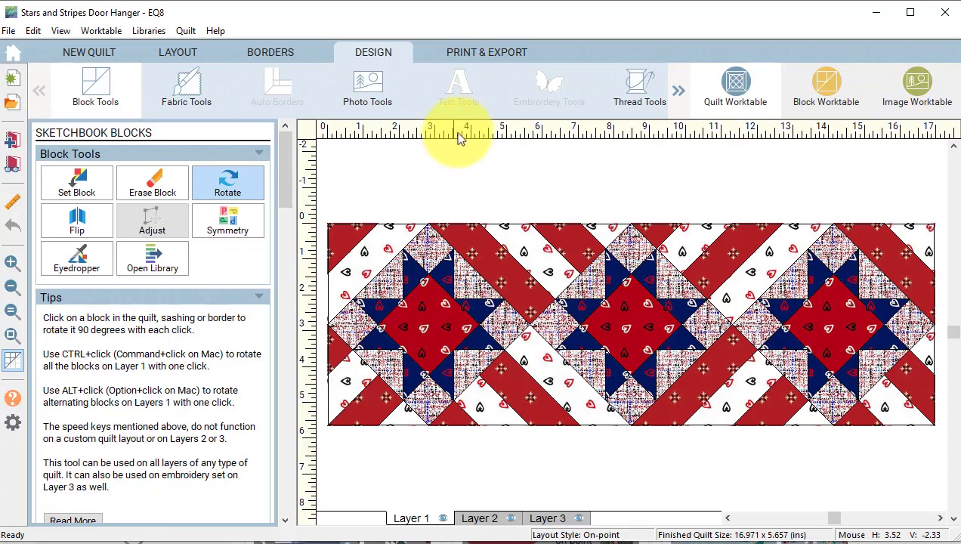
# Preview the rotary cutting chart for the upper striped triangle between the first and second stars with a 0.25 seam allowance.
pyautogui.click(486, 55)
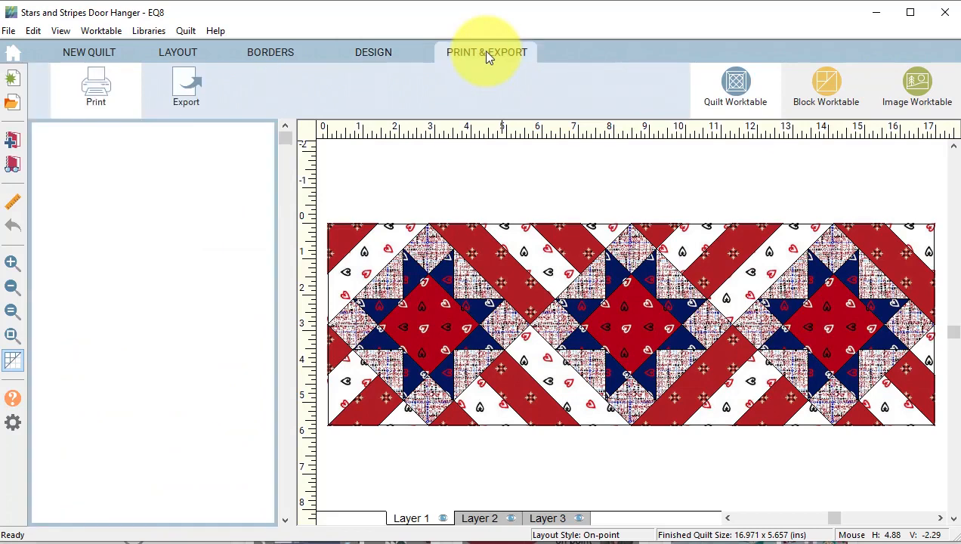
pyautogui.click(522, 276)
pyautogui.click(227, 223)
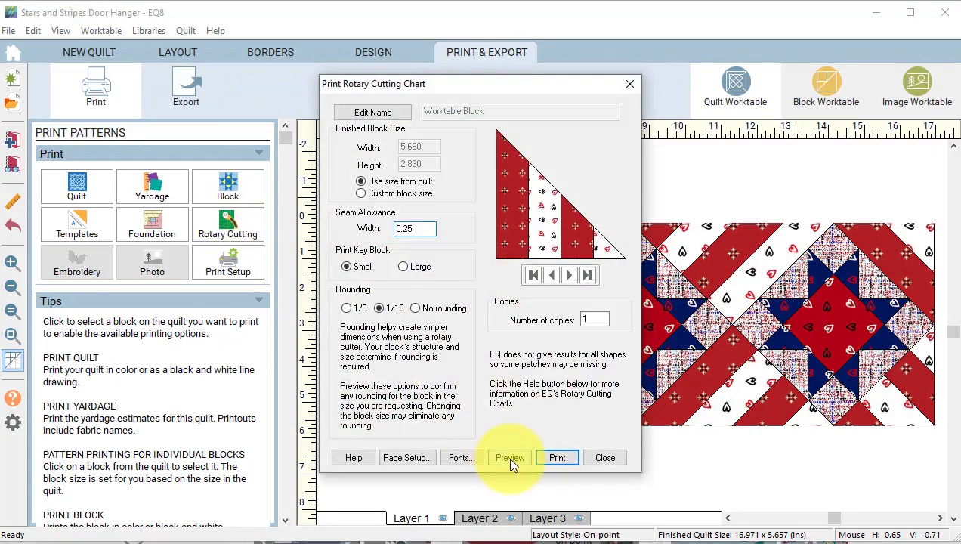
pyautogui.click(506, 457)
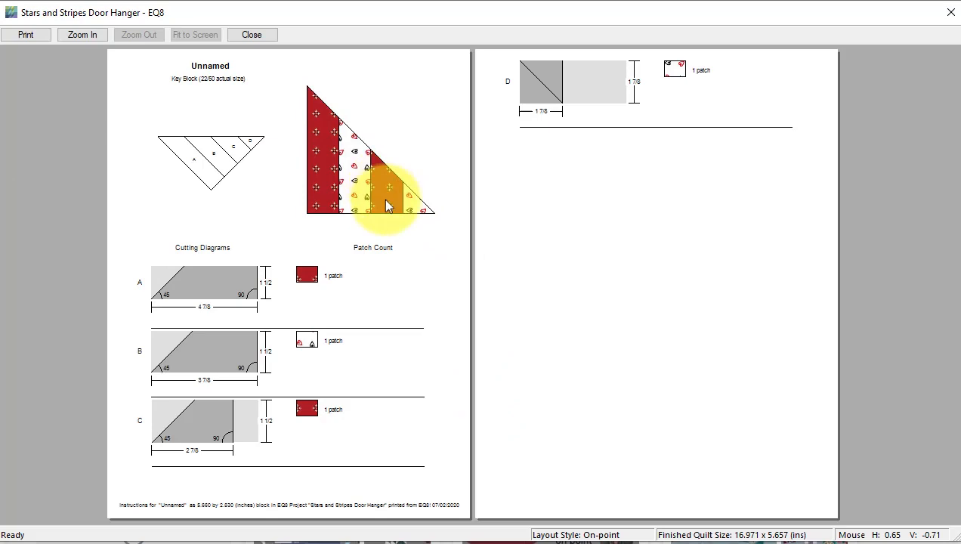
pyautogui.click(254, 35)
pyautogui.click(606, 457)
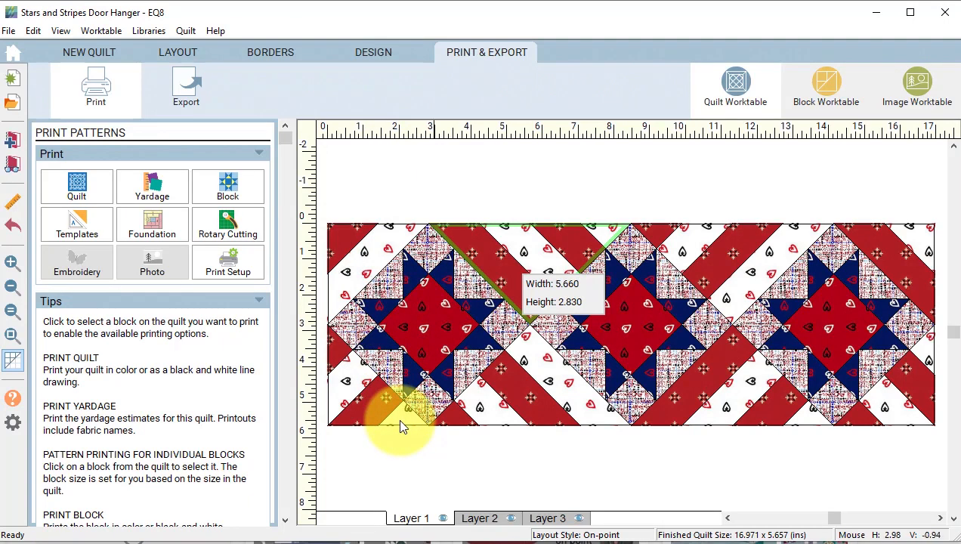
# Start a new pieced PolyDraw block on the Block Worktable and activate PolyLine with the 4 by 4 rectangle grid.
pyautogui.click(820, 88)
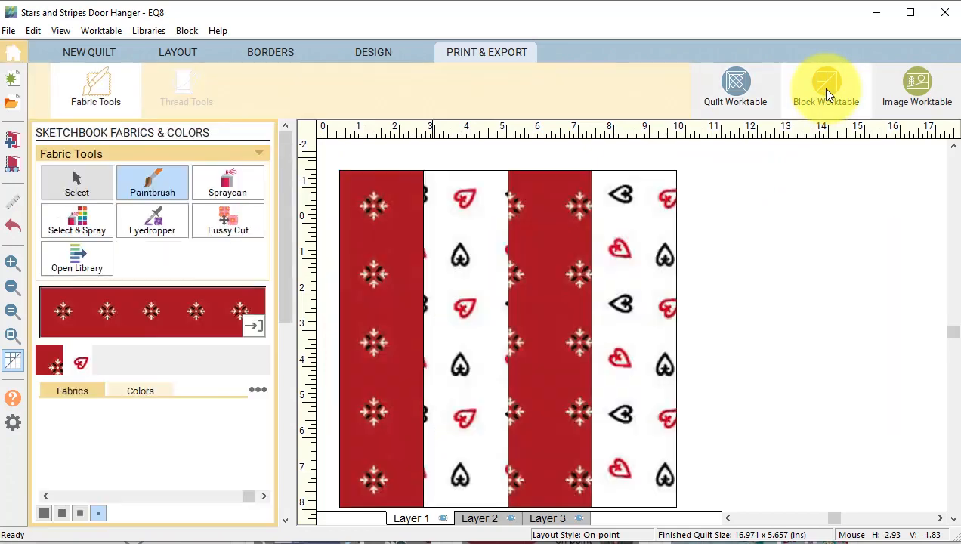
pyautogui.click(101, 49)
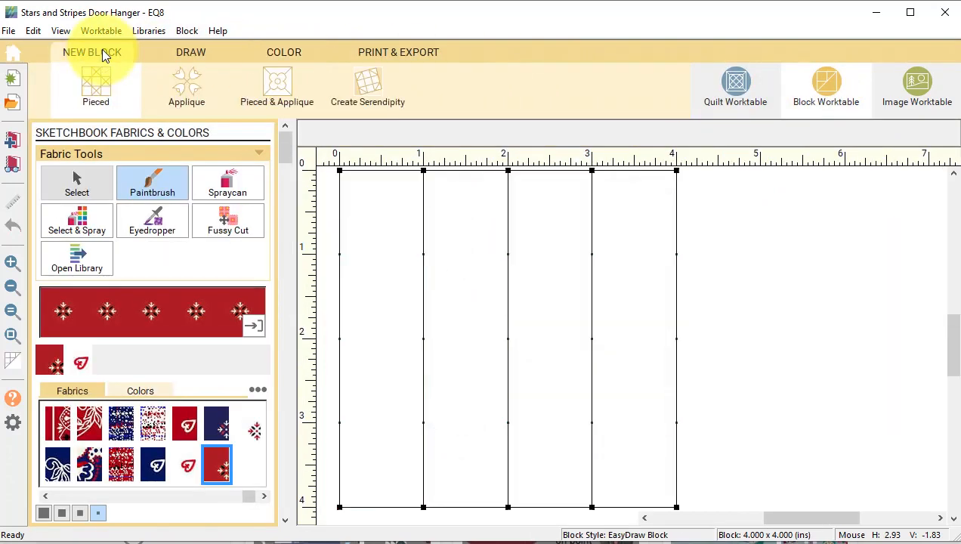
pyautogui.click(151, 182)
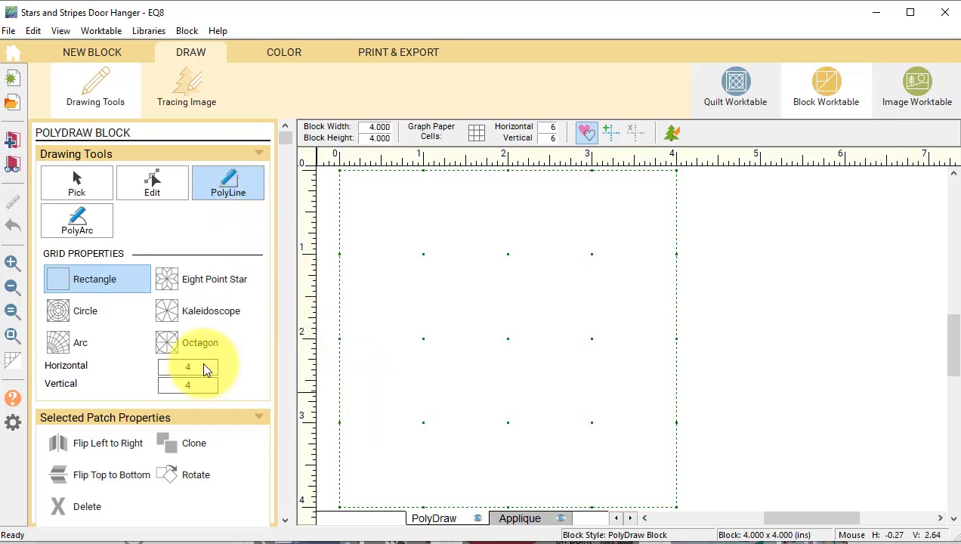
pyautogui.click(218, 176)
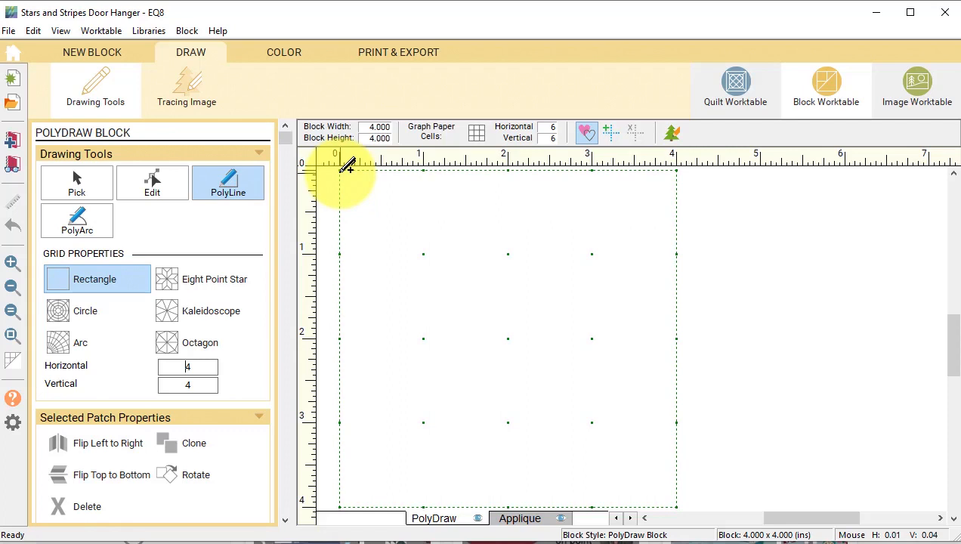
# Draw the first stripe as a closed patch 1 inch wide, 4 inches long on the outer edge, ending diagonally at 3 inches.
pyautogui.moveTo(341, 170); pyautogui.dragTo(340, 504)
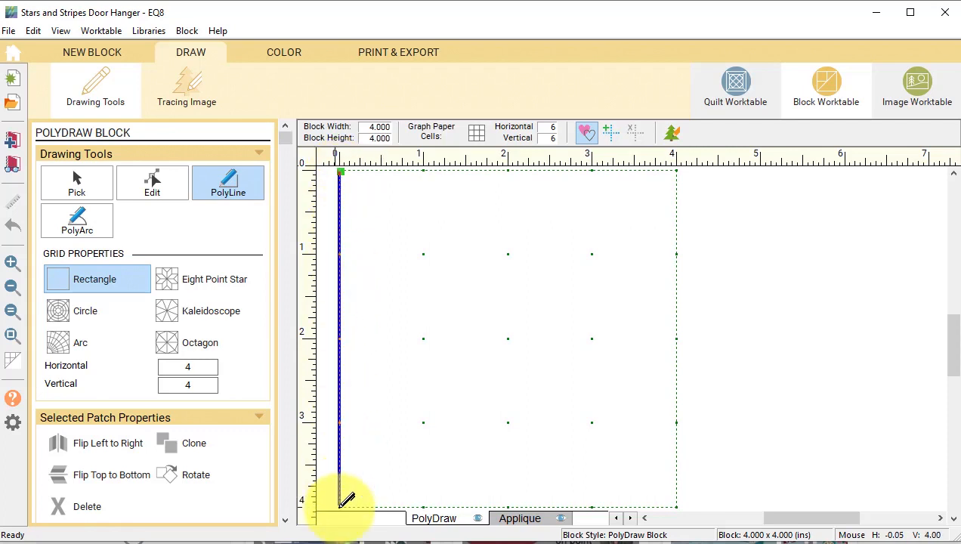
pyautogui.moveTo(340, 505); pyautogui.dragTo(423, 423)
pyautogui.moveTo(423, 423); pyautogui.dragTo(342, 169)
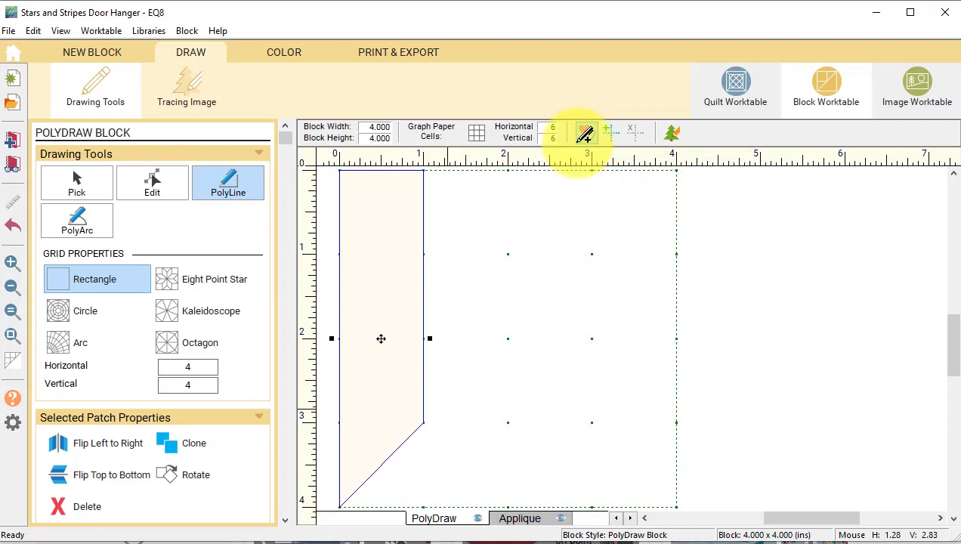
# Draw the second stripe patch between the 1 and 2 inch marks, its end sloping from 3 inches up to 2 inches.
pyautogui.click(424, 171)
pyautogui.click(507, 172)
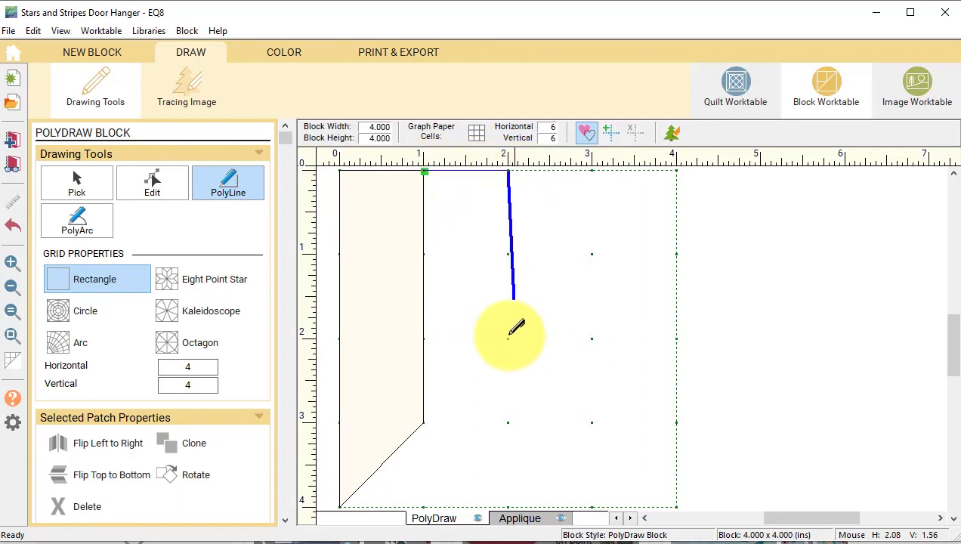
pyautogui.click(507, 338)
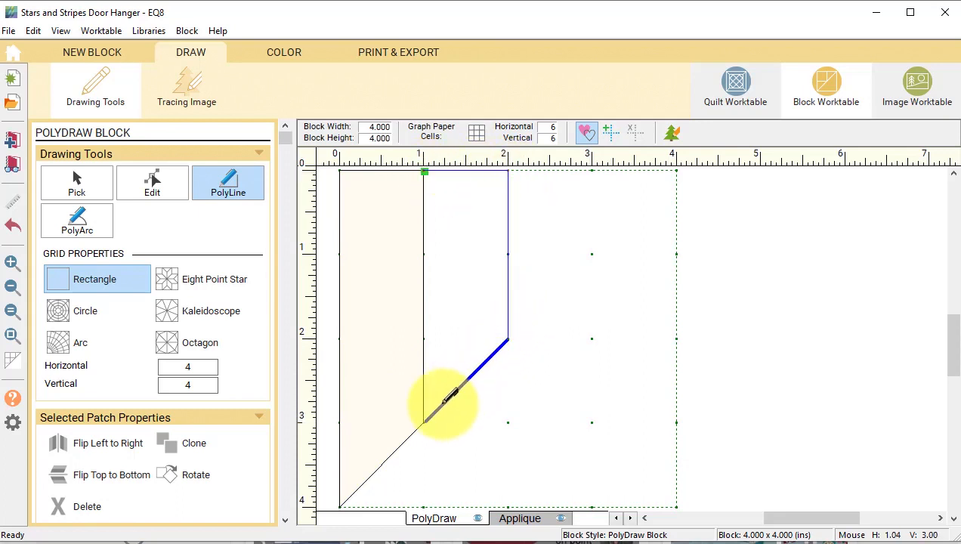
pyautogui.click(423, 419)
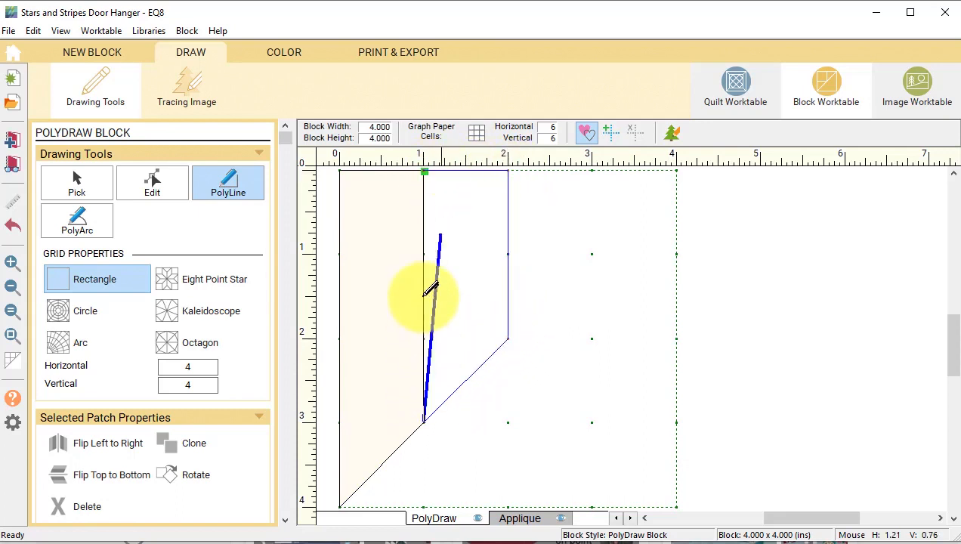
pyautogui.click(424, 170)
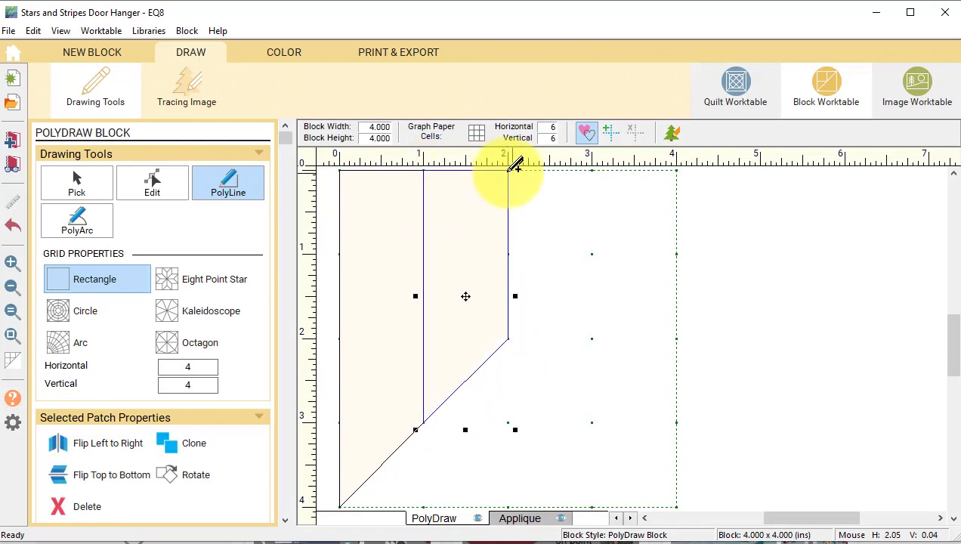
# Draw the third stripe patch between the 2 and 3 inch marks, its end sloping from 2 inches up to 1 inch.
pyautogui.click(509, 172)
pyautogui.click(591, 172)
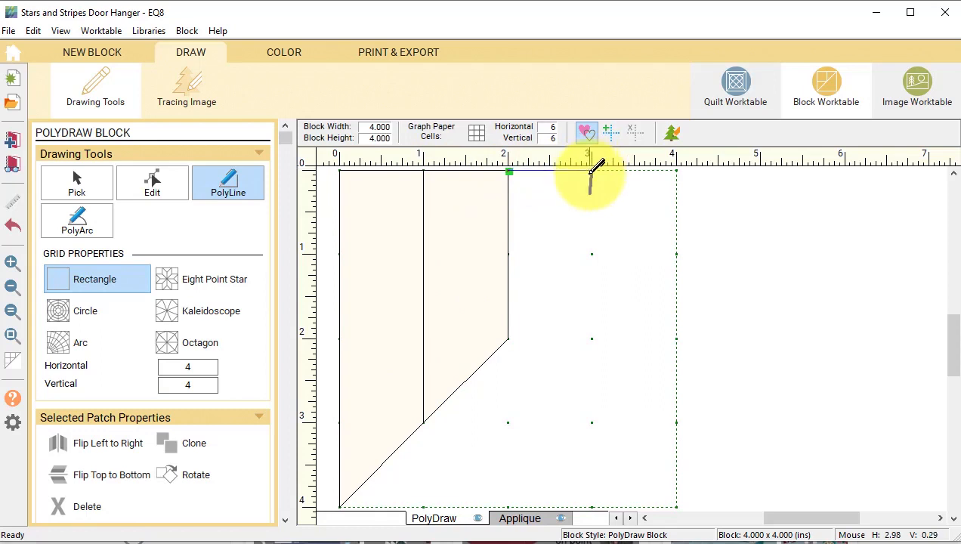
pyautogui.click(591, 254)
pyautogui.click(508, 338)
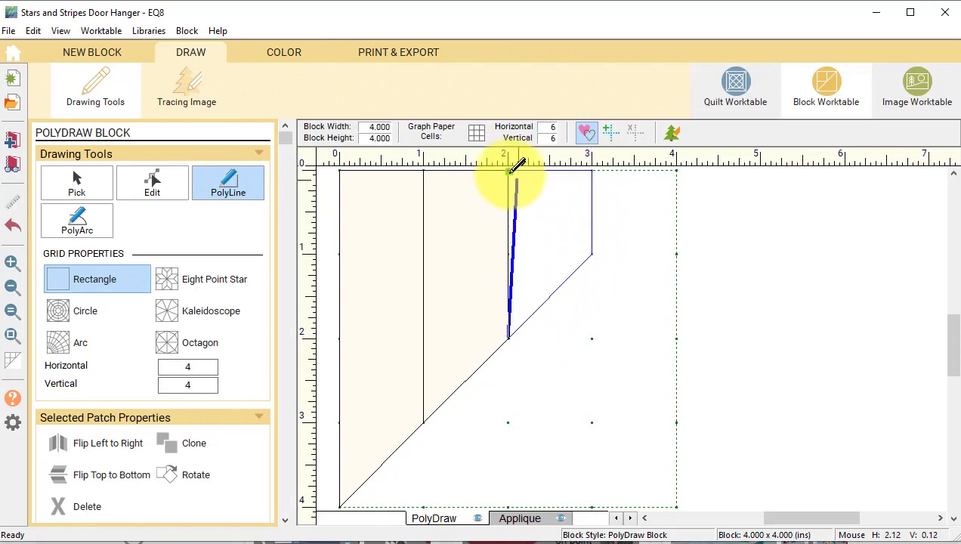
pyautogui.click(509, 172)
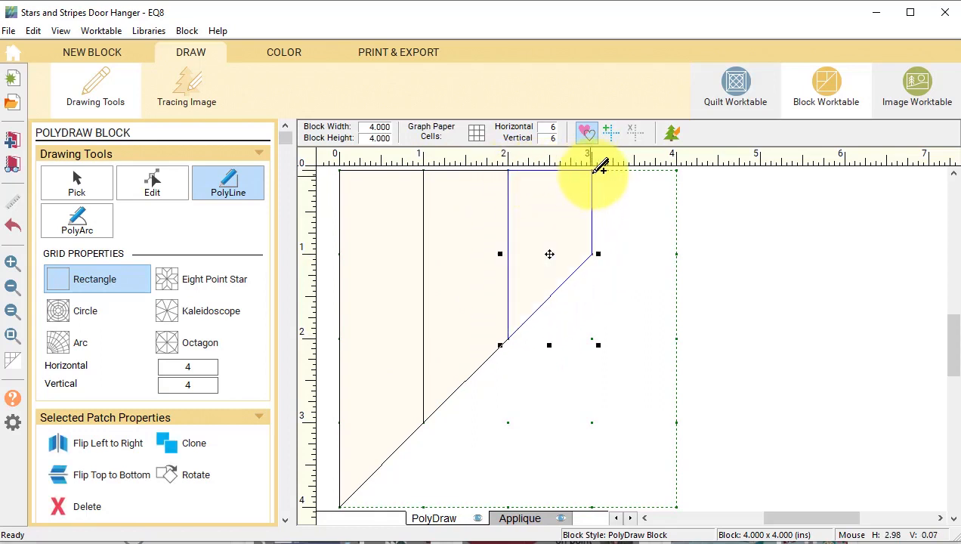
# Draw the fourth patch as a triangle between the 3 and 4 inch marks, completing the half-square shape.
pyautogui.click(593, 171)
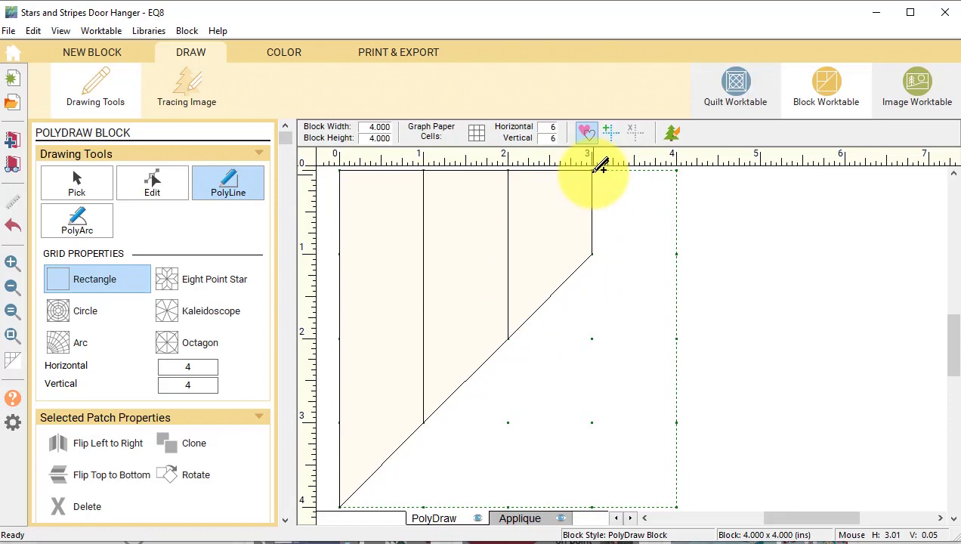
pyautogui.click(592, 254)
pyautogui.click(676, 172)
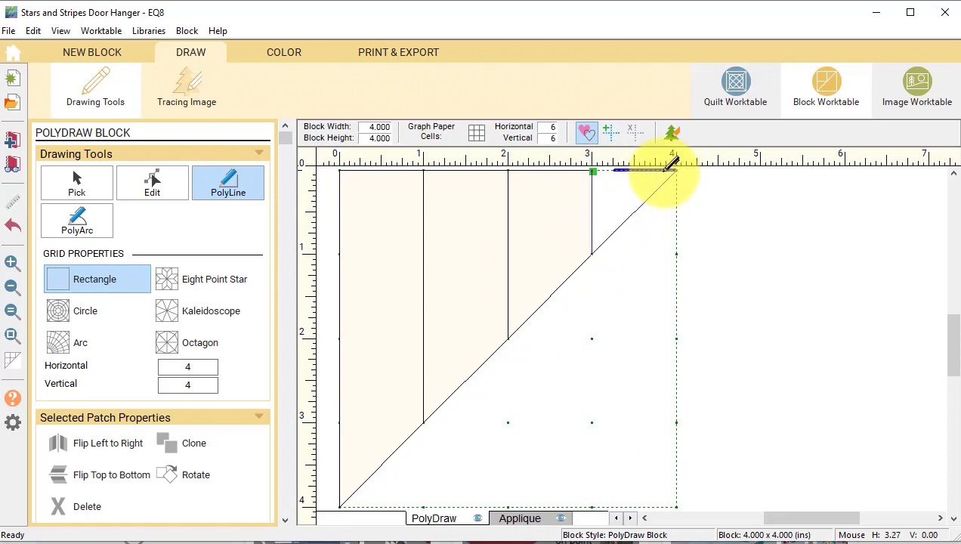
pyautogui.click(593, 171)
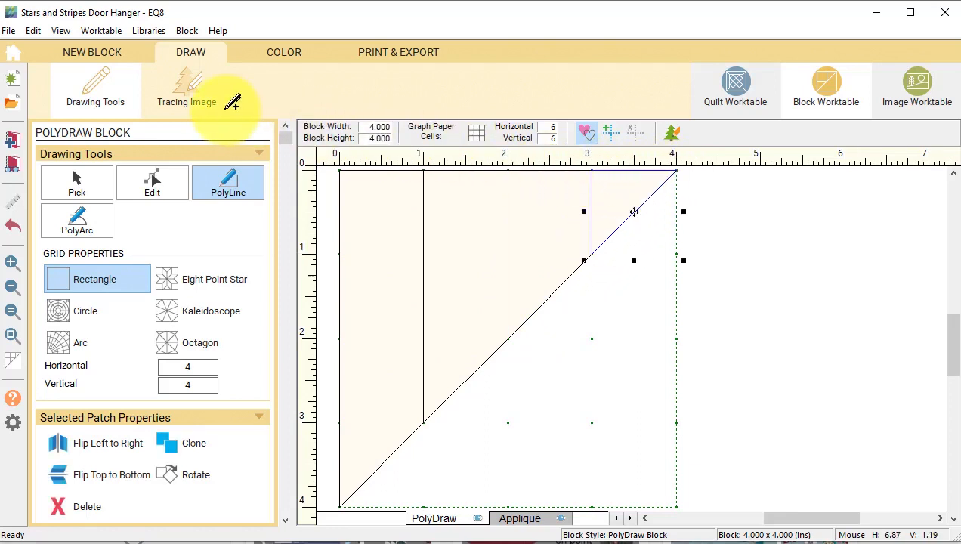
# Paint stripes one and three with the red snowflake-style print, two and four with the white heart print, and add the block to the sketchbook.
pyautogui.click(286, 52)
pyautogui.click(355, 219)
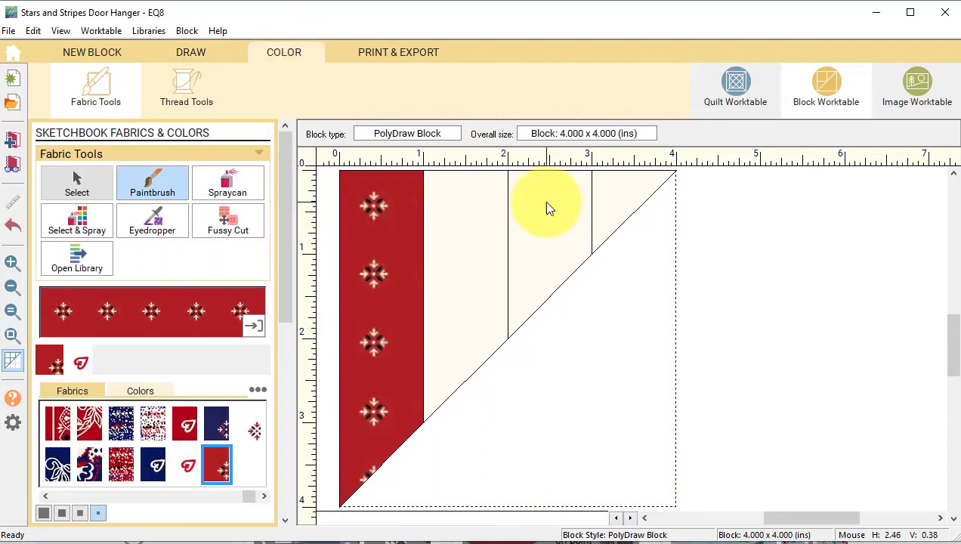
pyautogui.click(542, 201)
pyautogui.click(83, 358)
pyautogui.click(463, 232)
pyautogui.click(608, 205)
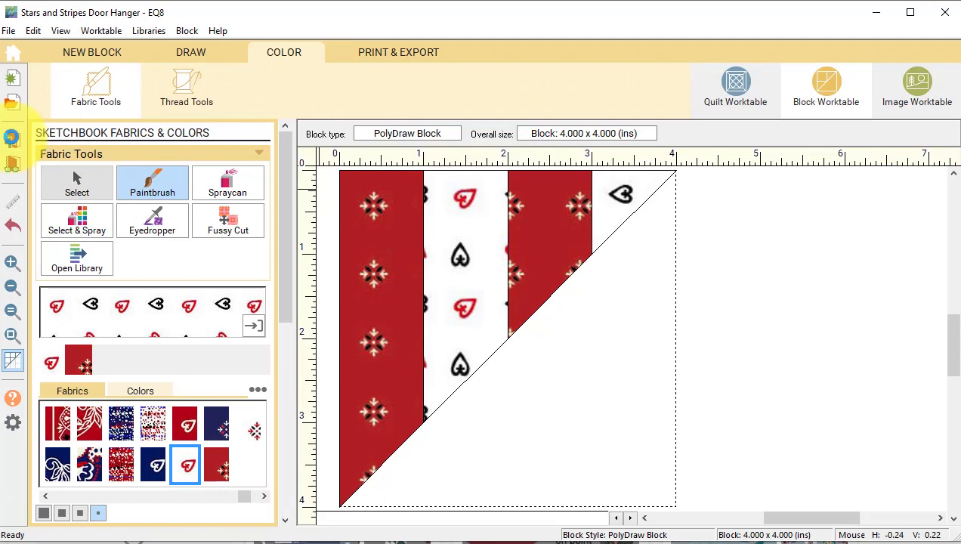
# Place the striped triangle block on Layer 2 of the quilt, over the first star, about 4 inches square.
pyautogui.click(728, 89)
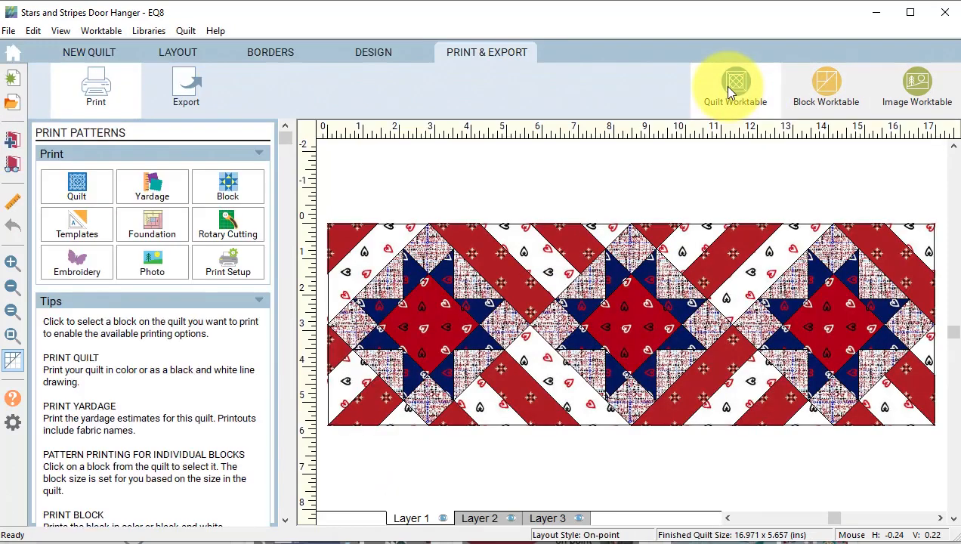
pyautogui.click(485, 521)
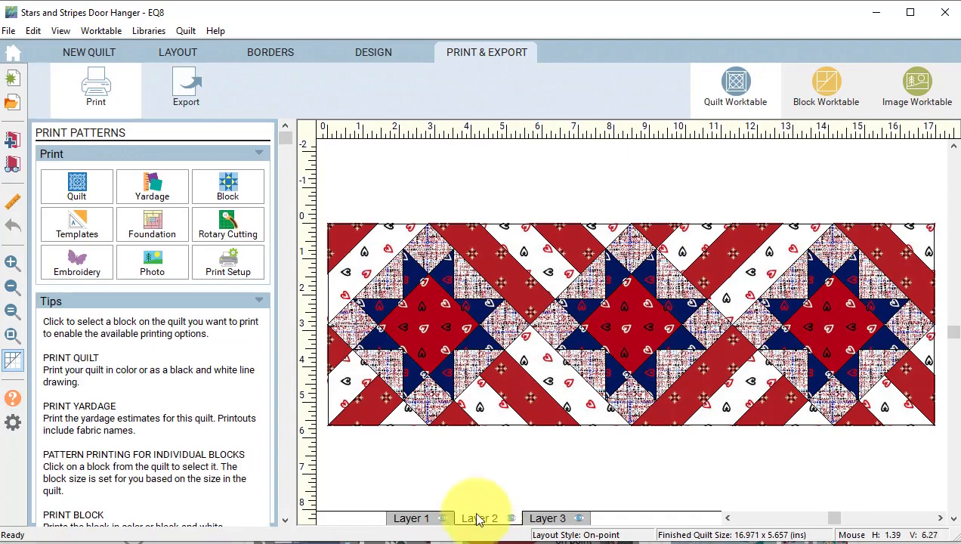
pyautogui.click(372, 54)
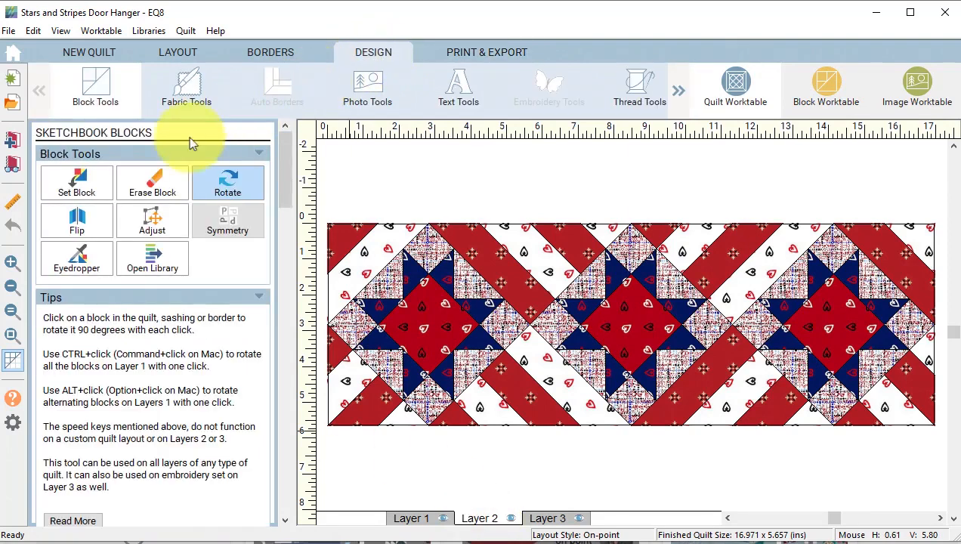
pyautogui.click(75, 185)
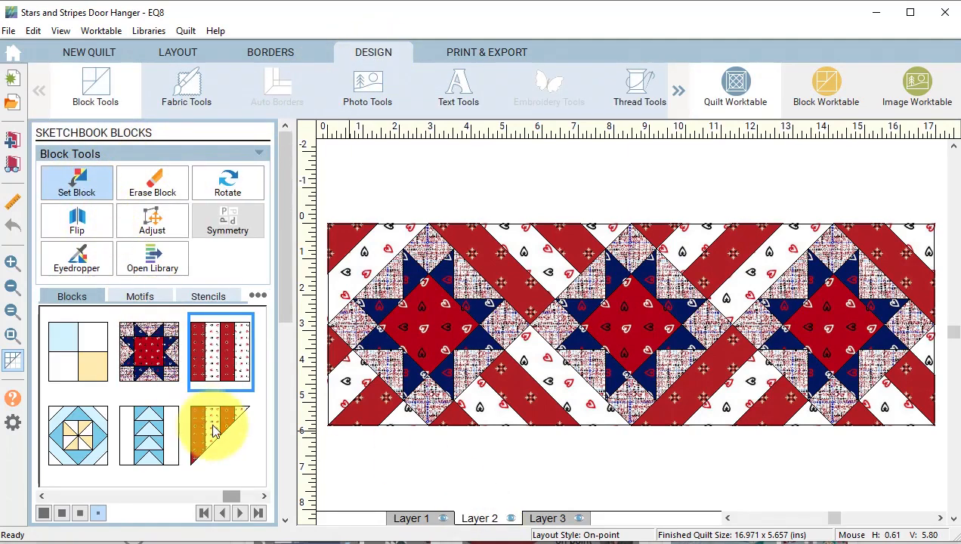
pyautogui.moveTo(211, 428); pyautogui.dragTo(358, 184)
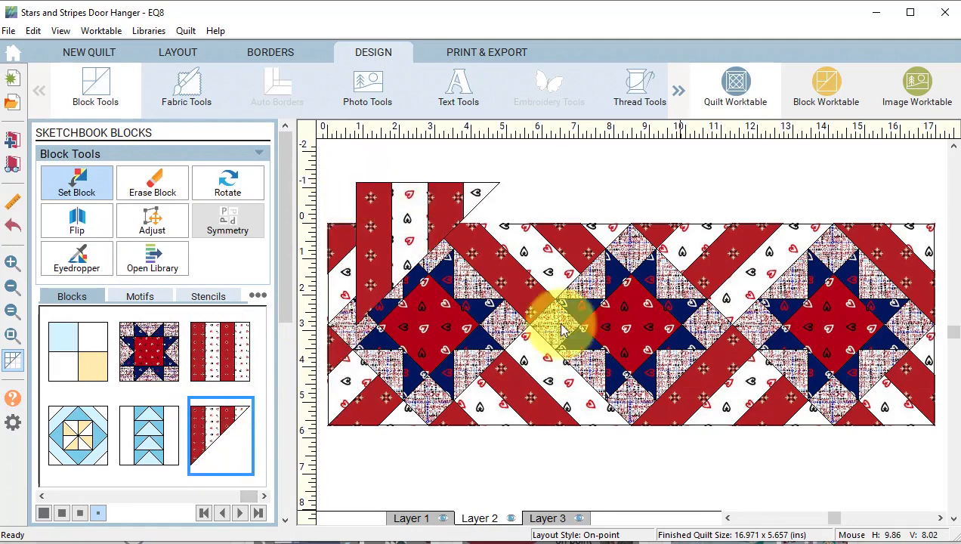
# Rotate the placed striped triangle block by -45 degrees.
pyautogui.scroll(-1, 632, 434)
pyautogui.moveTo(835, 519); pyautogui.dragTo(817, 519)
pyautogui.click(148, 213)
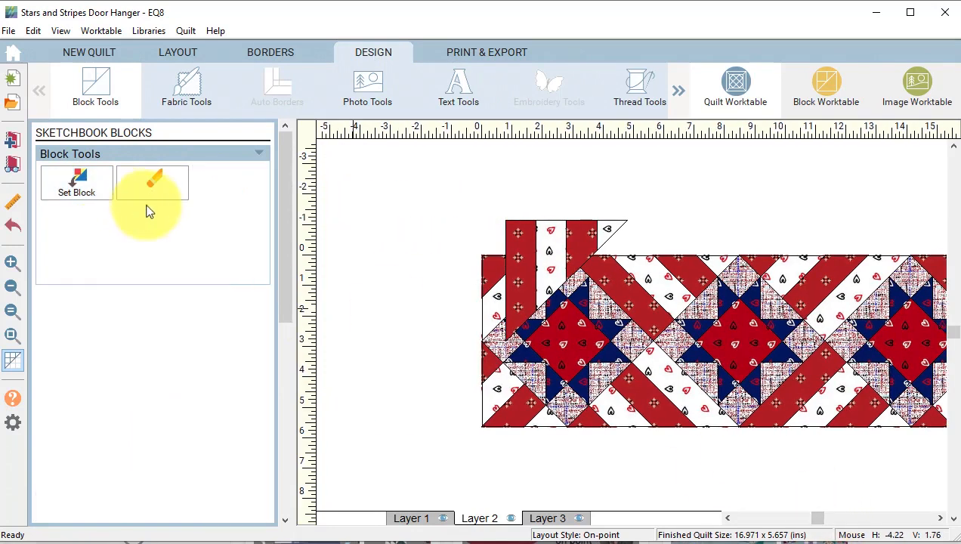
pyautogui.click(562, 238)
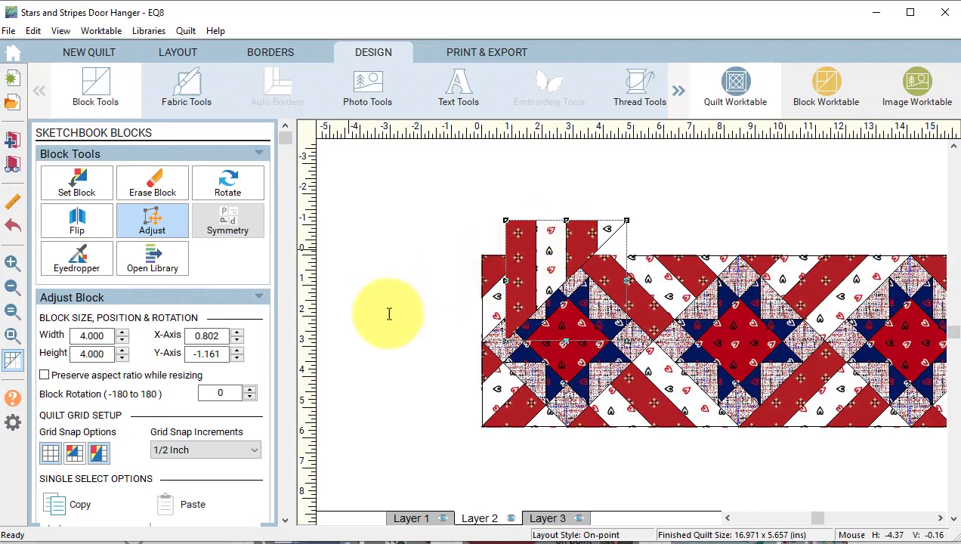
pyautogui.doubleClick(215, 393)
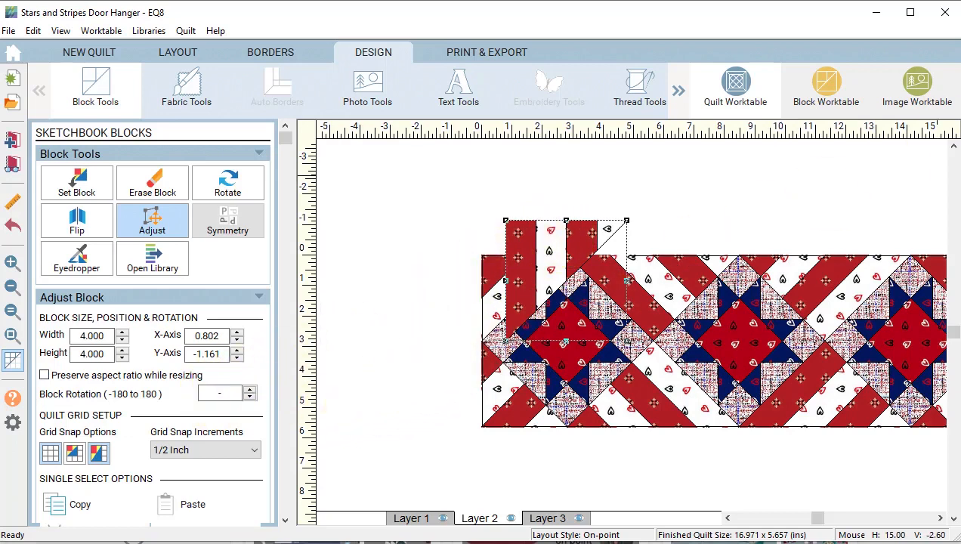
pyautogui.write('-45')
pyautogui.press('Return')
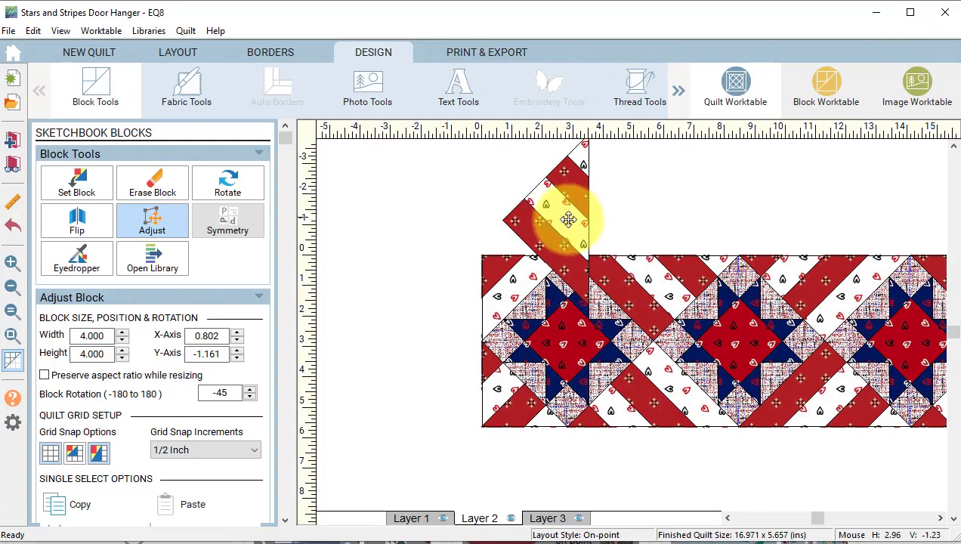
# Move the rotated triangle to the quilt's left end and align its long edge with the quilt edge, at about X -2.83, Y 2.82.
pyautogui.moveTo(562, 215); pyautogui.dragTo(457, 341)
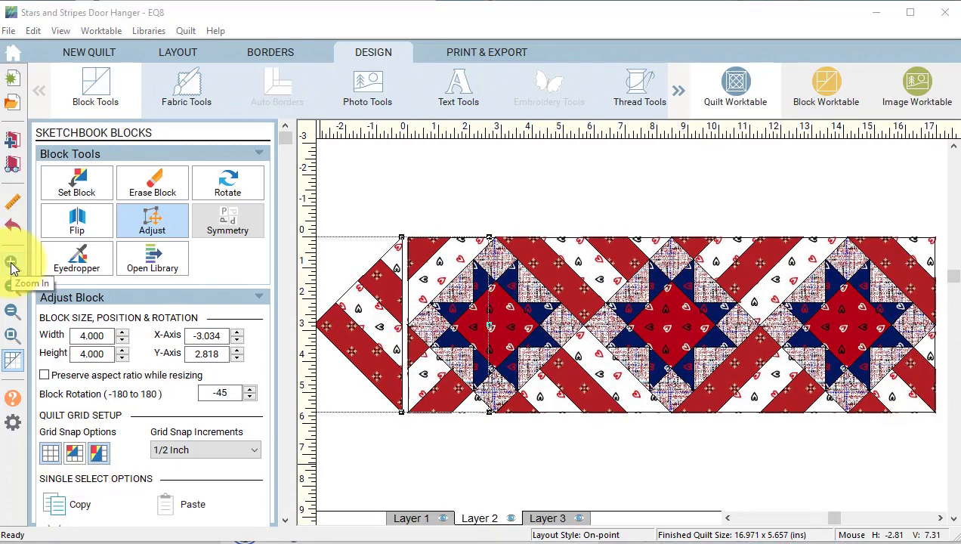
pyautogui.click(11, 265)
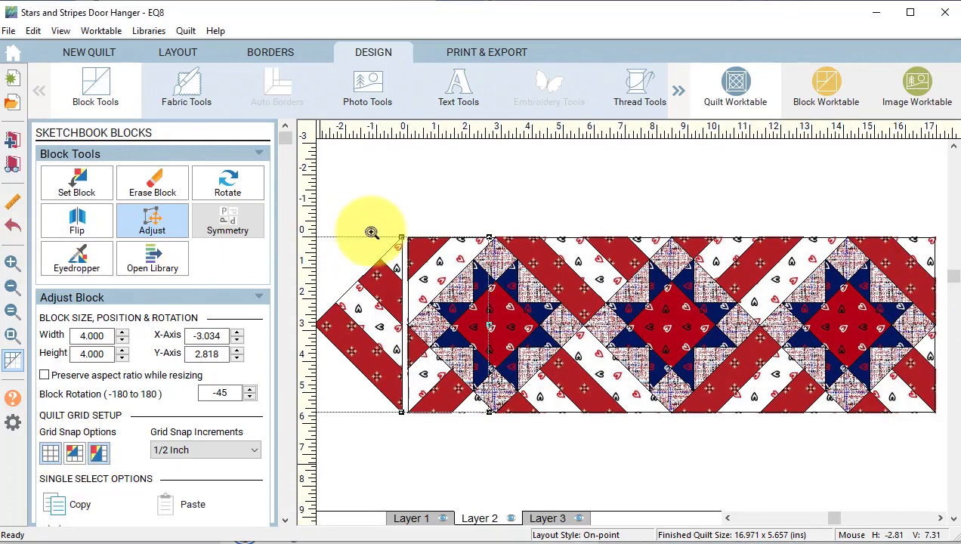
pyautogui.moveTo(356, 223); pyautogui.dragTo(446, 318)
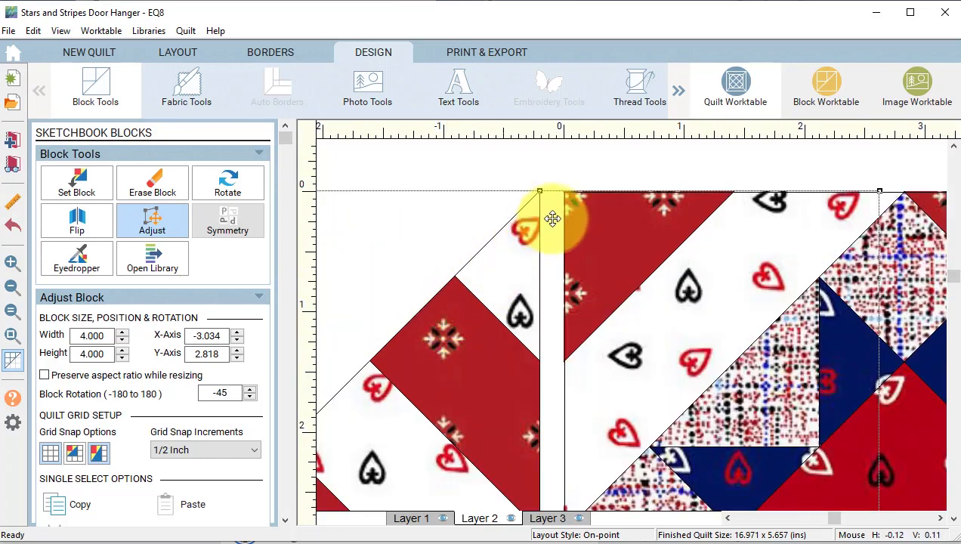
pyautogui.click(154, 224)
pyautogui.moveTo(476, 329); pyautogui.dragTo(501, 330)
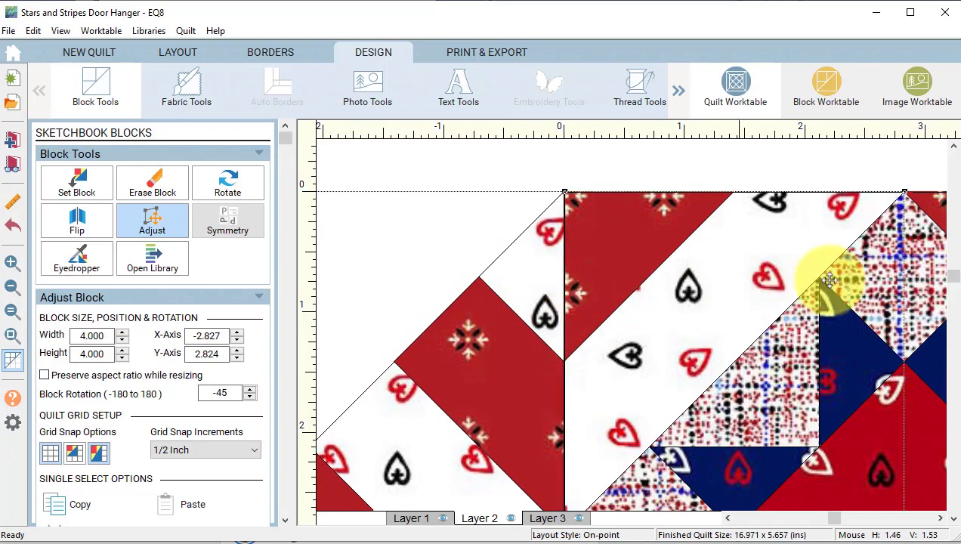
# Check the triangle's lower corner against the quilt corner and turn off the patch outlines.
pyautogui.moveTo(955, 267); pyautogui.dragTo(954, 400)
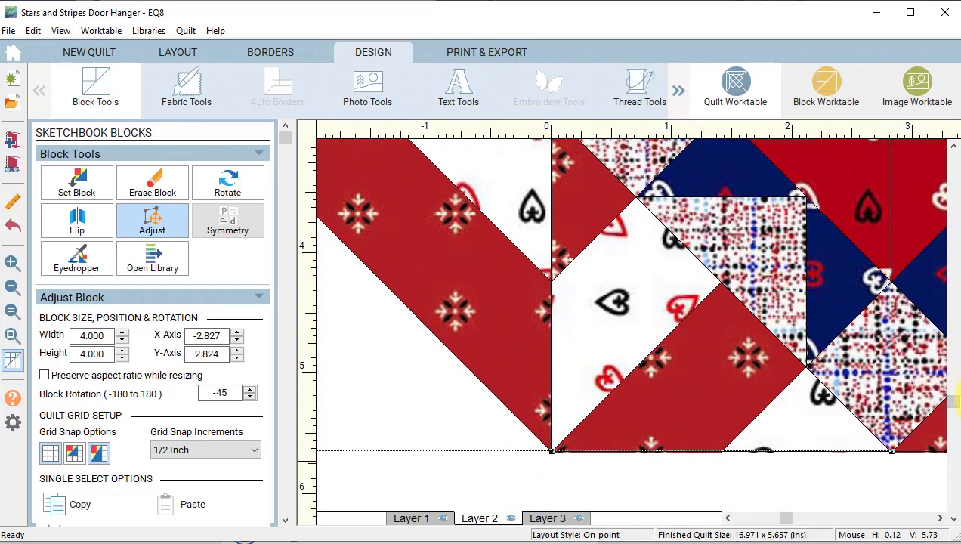
pyautogui.click(13, 362)
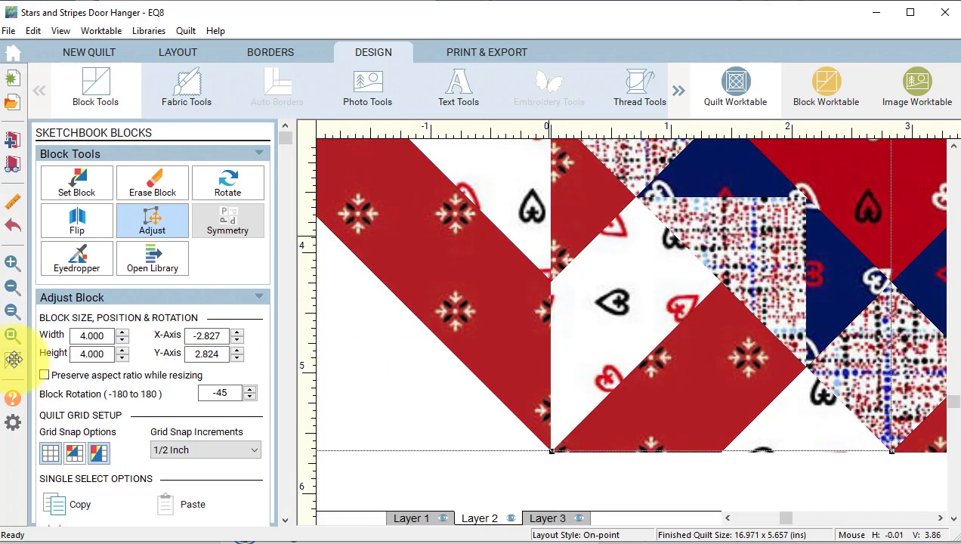
pyautogui.click(20, 317)
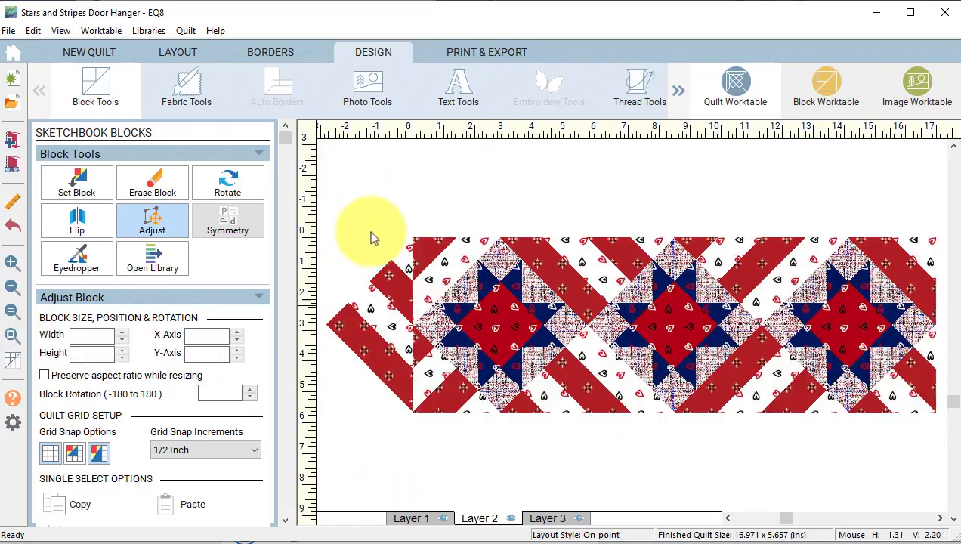
# Duplicate the end triangle and move the copy clear above the quilt's first star.
pyautogui.click(370, 317)
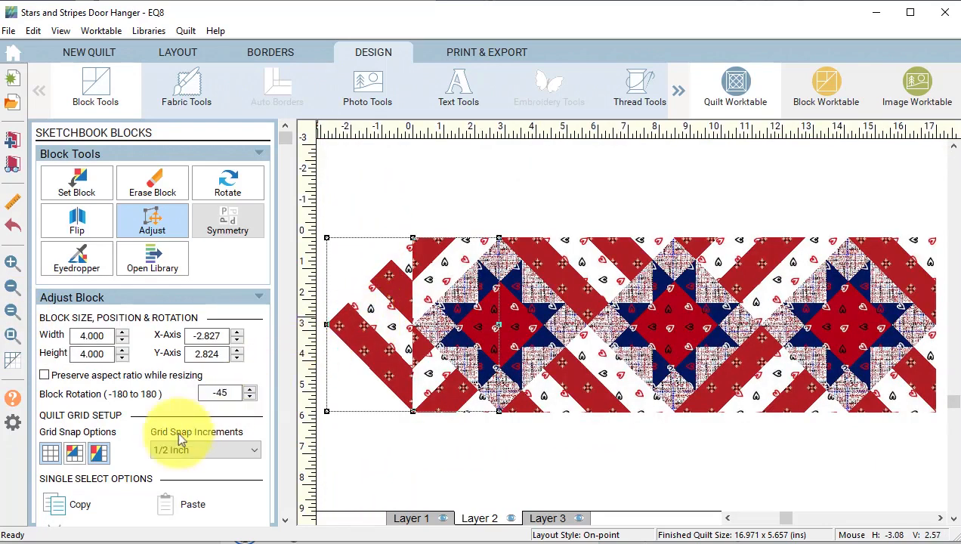
pyautogui.click(64, 511)
pyautogui.click(189, 507)
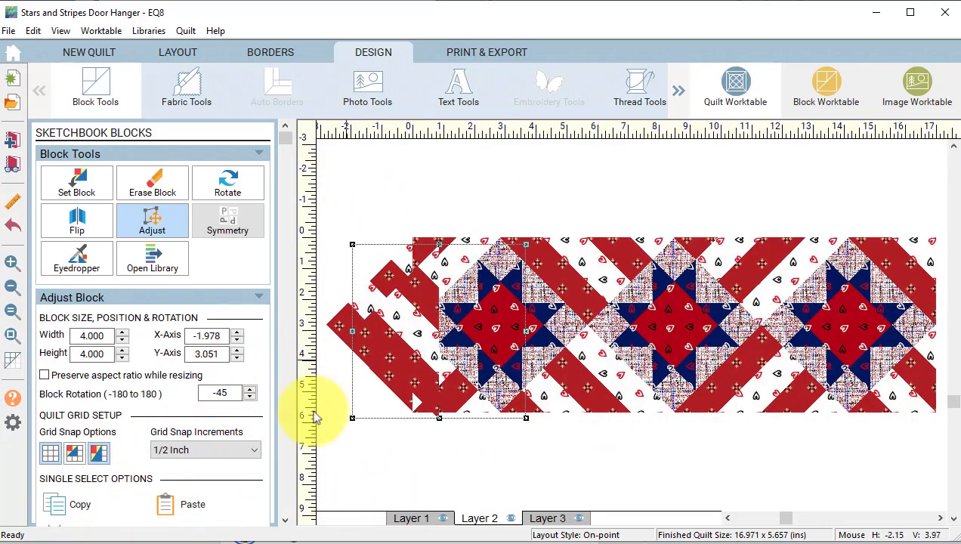
pyautogui.moveTo(393, 344); pyautogui.dragTo(447, 247)
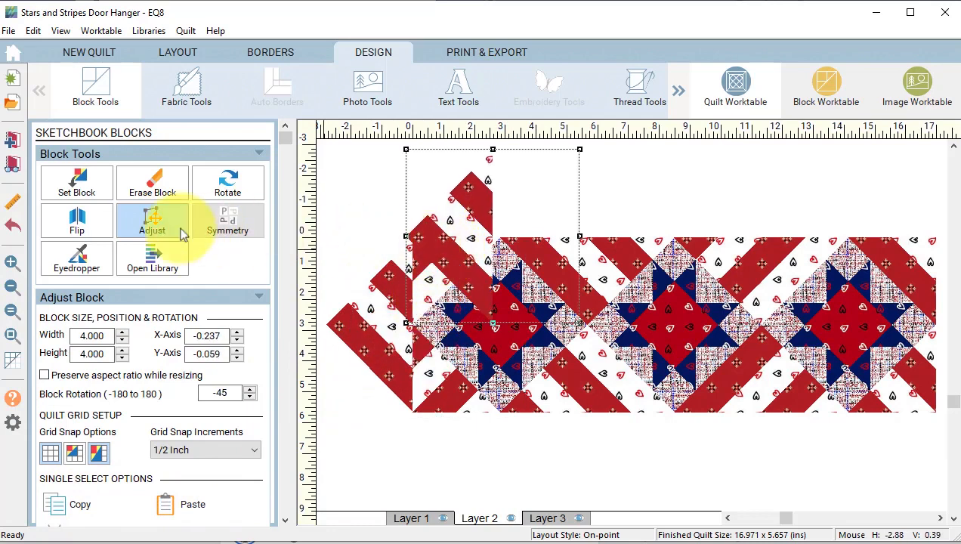
# Rotate the copied triangle 180 degrees so it points away from the quilt's left end.
pyautogui.click(76, 224)
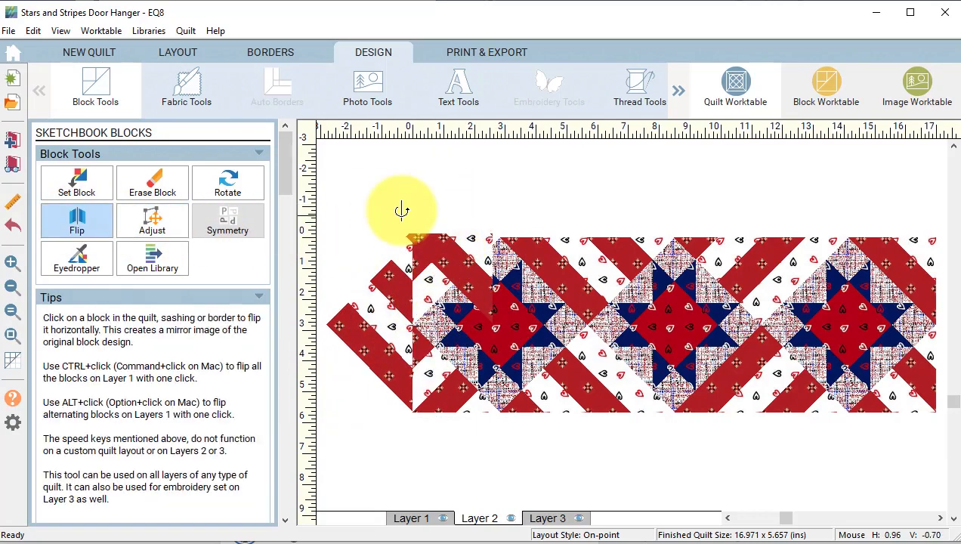
pyautogui.click(225, 183)
pyautogui.click(439, 236)
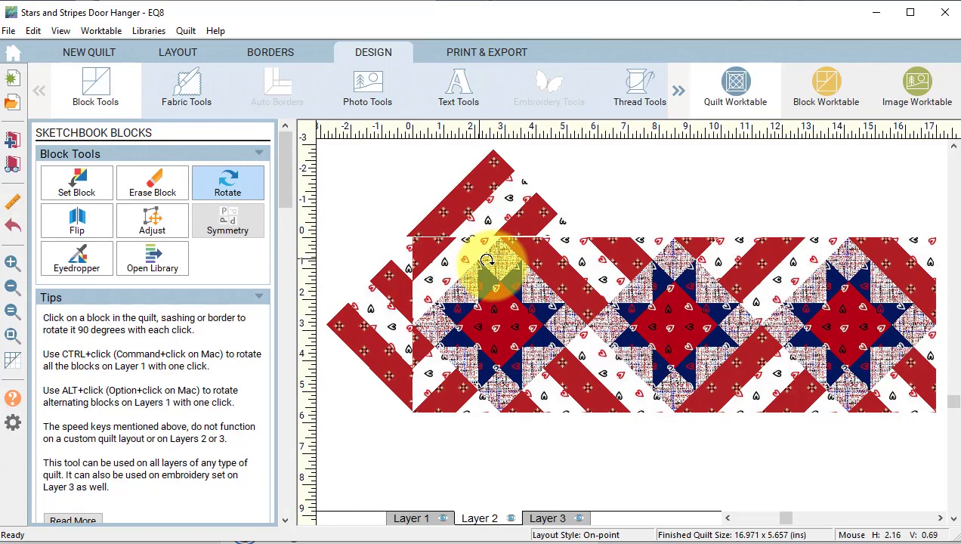
pyautogui.click(476, 208)
pyautogui.click(9, 333)
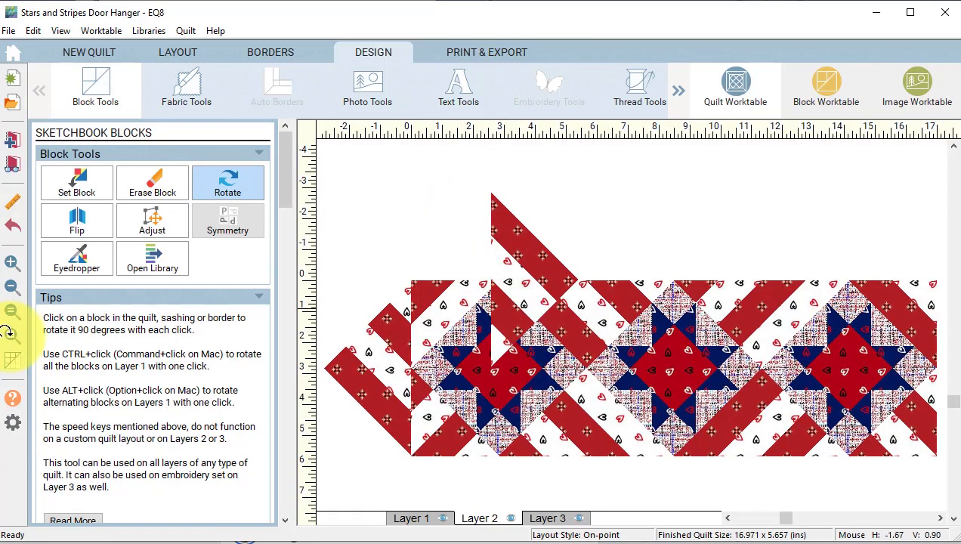
# Move the copied triangle to the quilt's right end and align its long edge with the quilt edge, at about X 14.15, Y 2.83.
pyautogui.moveTo(787, 518); pyautogui.dragTo(855, 518)
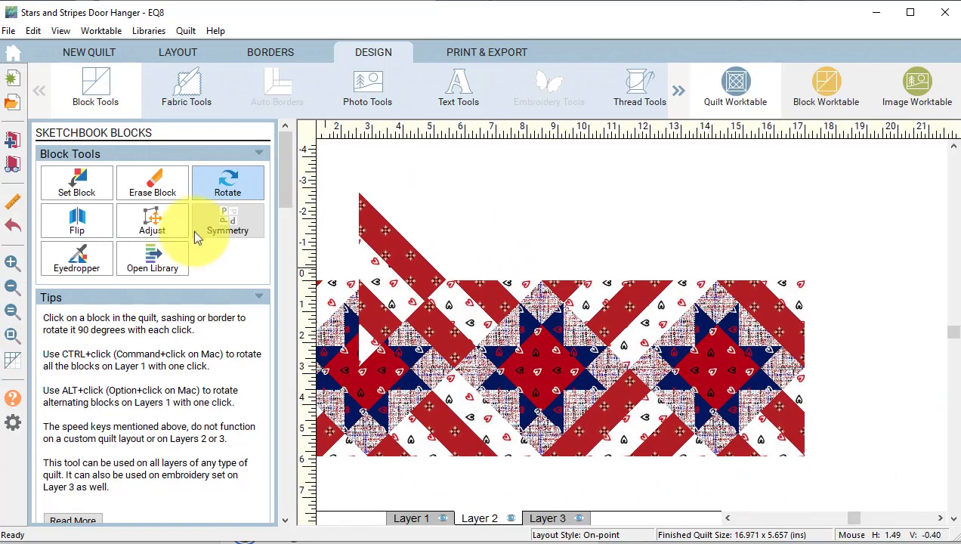
pyautogui.click(151, 221)
pyautogui.moveTo(386, 257); pyautogui.dragTo(846, 360)
pyautogui.click(12, 262)
pyautogui.click(846, 347)
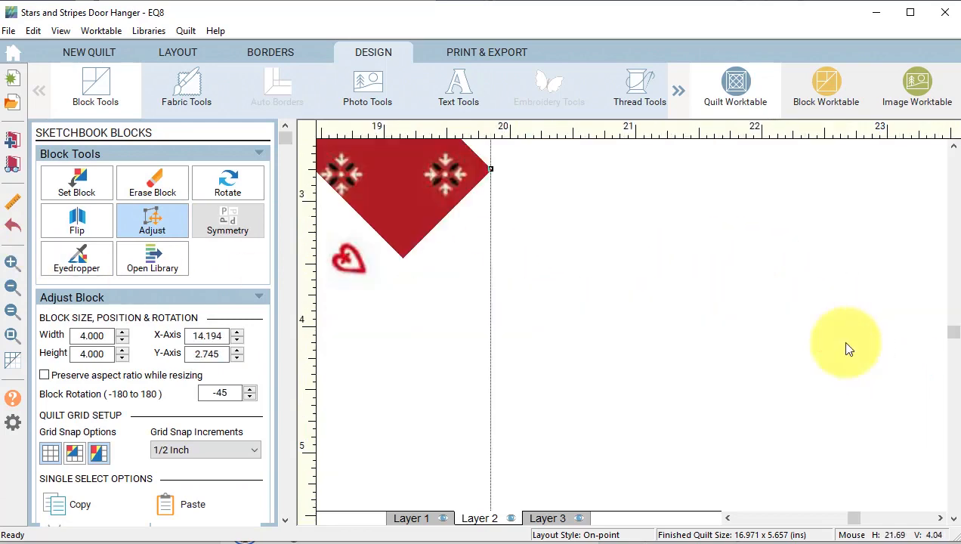
pyautogui.scroll(6, 480, 184)
pyautogui.moveTo(911, 518); pyautogui.dragTo(896, 521)
pyautogui.scroll(2, 669, 323)
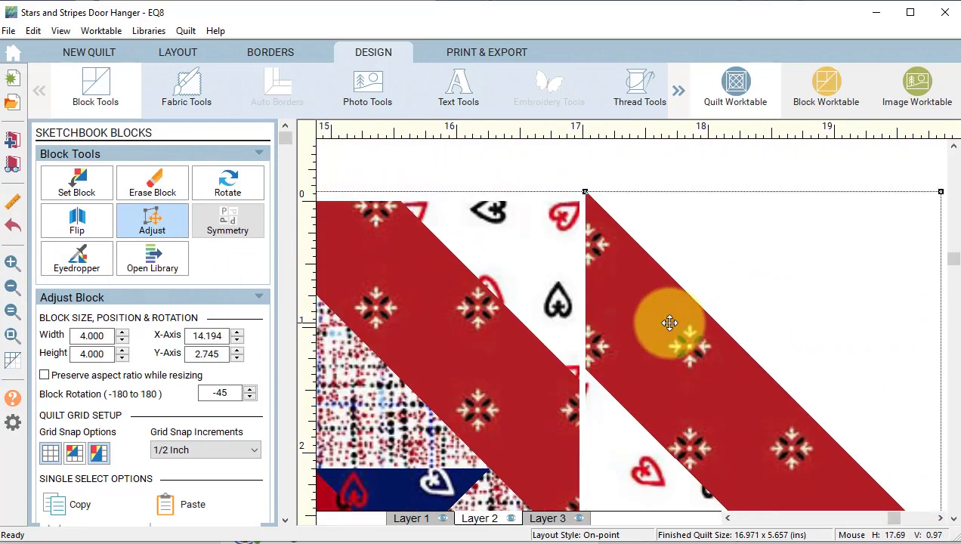
pyautogui.moveTo(669, 324); pyautogui.dragTo(662, 333)
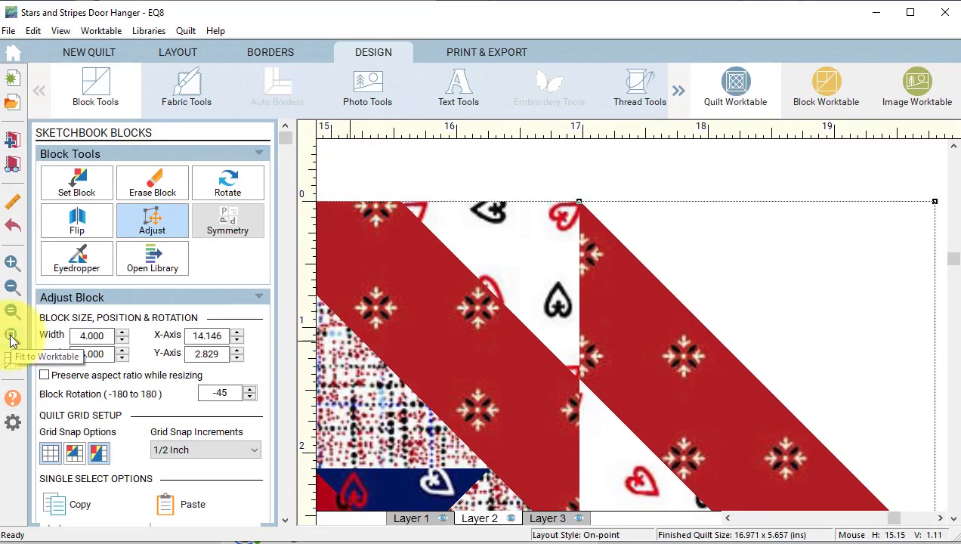
pyautogui.click(11, 336)
pyautogui.click(638, 453)
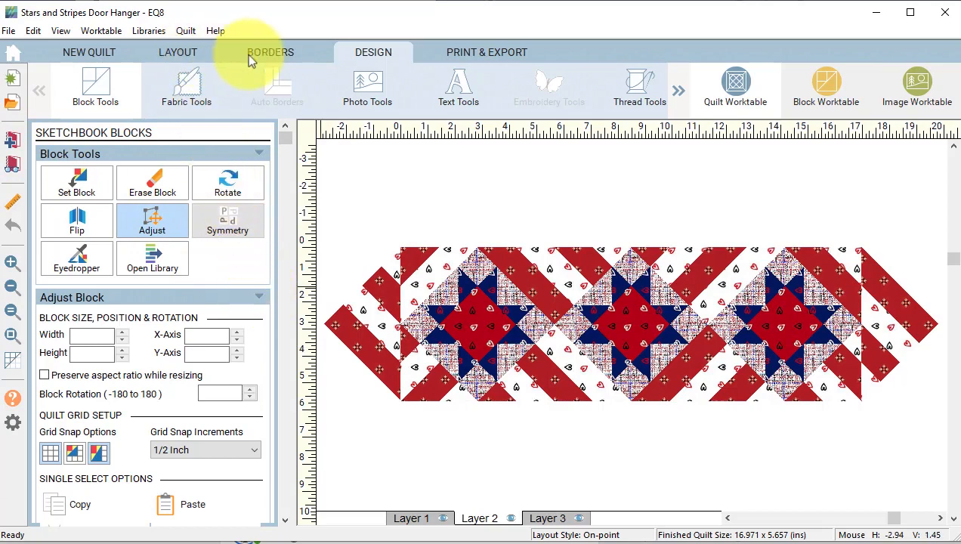
# Add a Long Horizontal border with left and right widths of 0 and top and bottom widths of 0.25 inches.
pyautogui.click(279, 59)
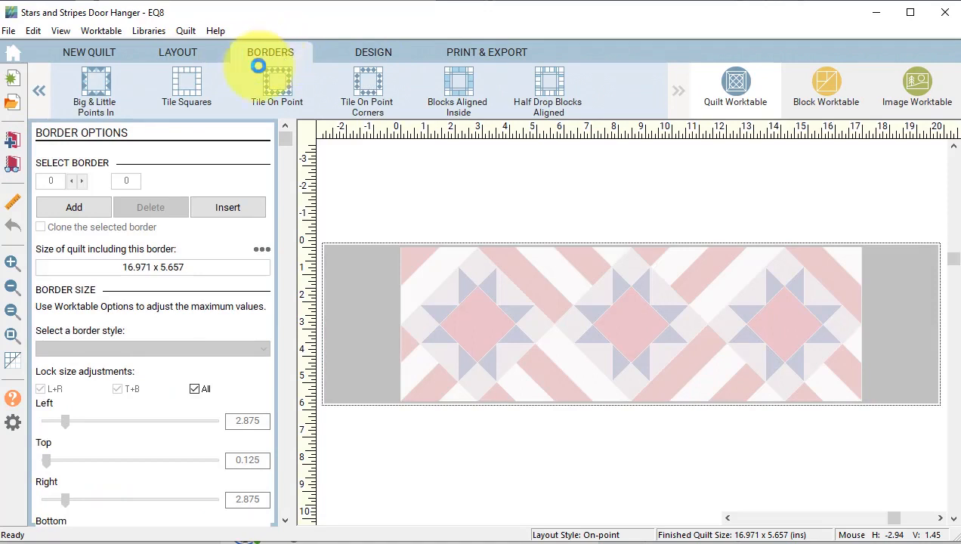
pyautogui.click(75, 208)
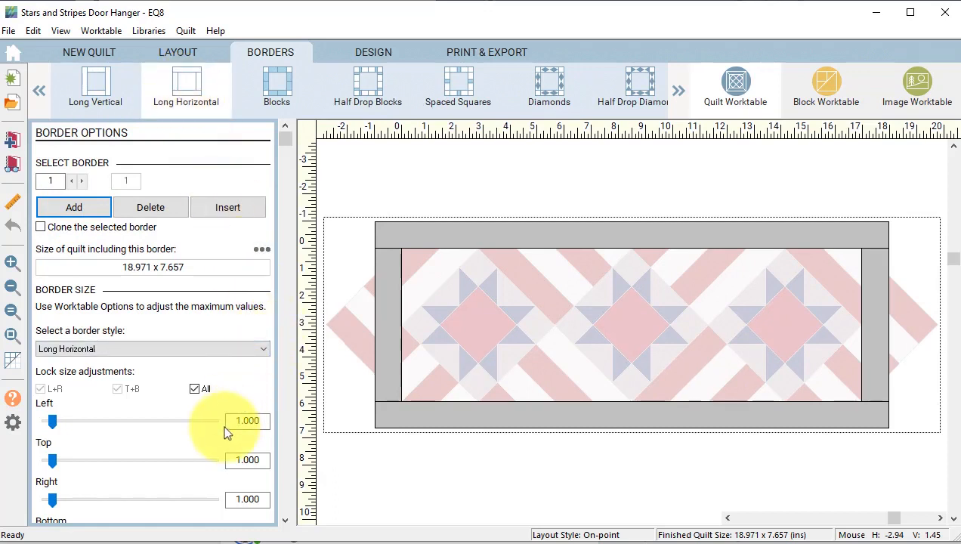
pyautogui.click(194, 389)
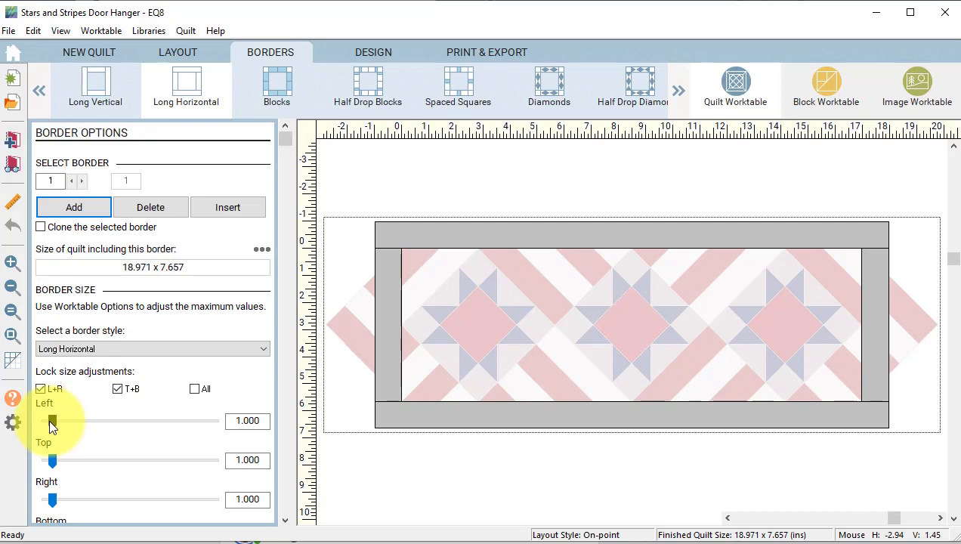
pyautogui.moveTo(50, 419); pyautogui.dragTo(28, 419)
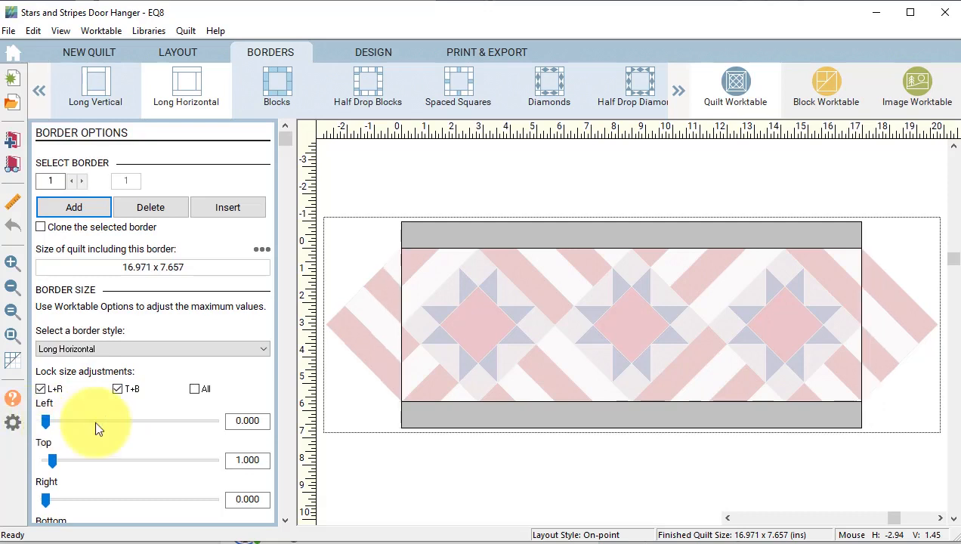
pyautogui.doubleClick(233, 462)
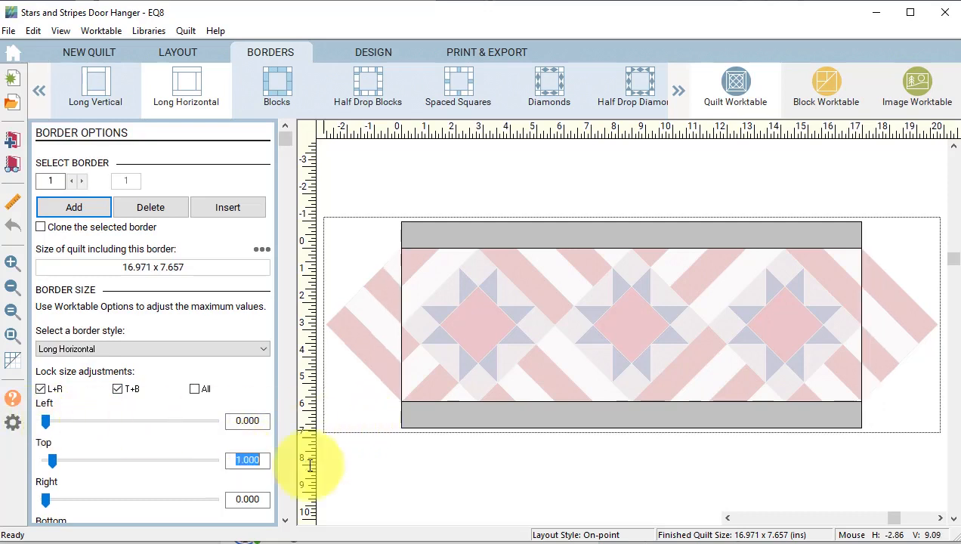
pyautogui.write('.25')
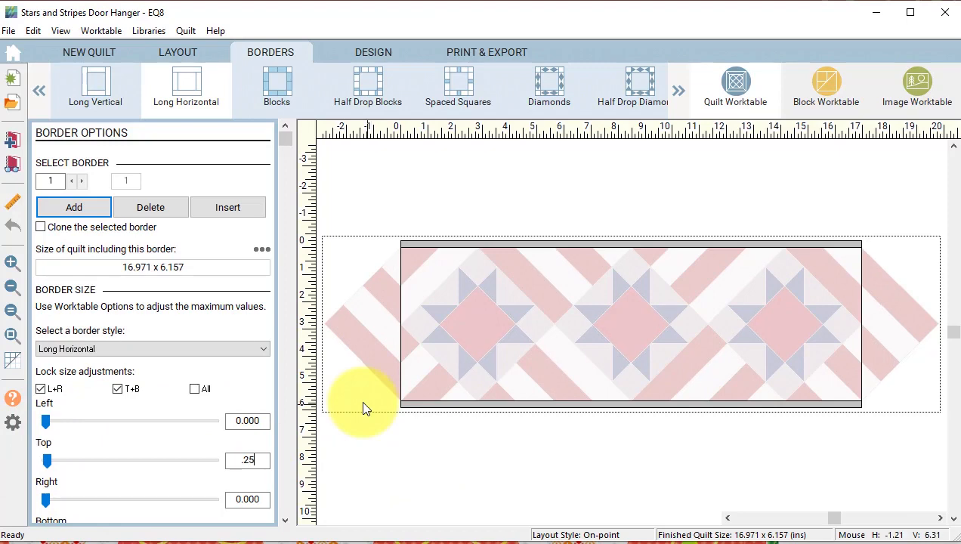
# Recolor the top and bottom borders on Layer 1 with the navy heart-print fabric using Swap Color.
pyautogui.click(370, 53)
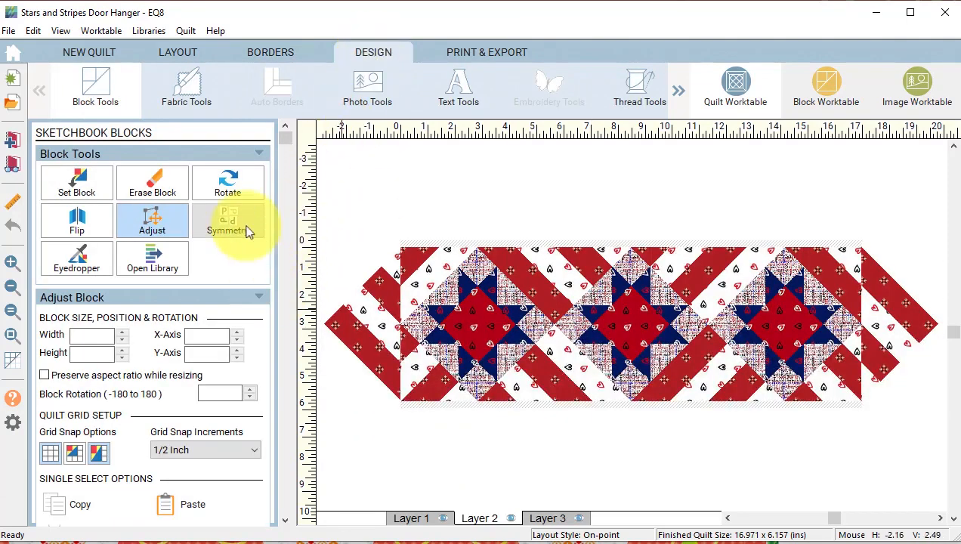
pyautogui.click(189, 100)
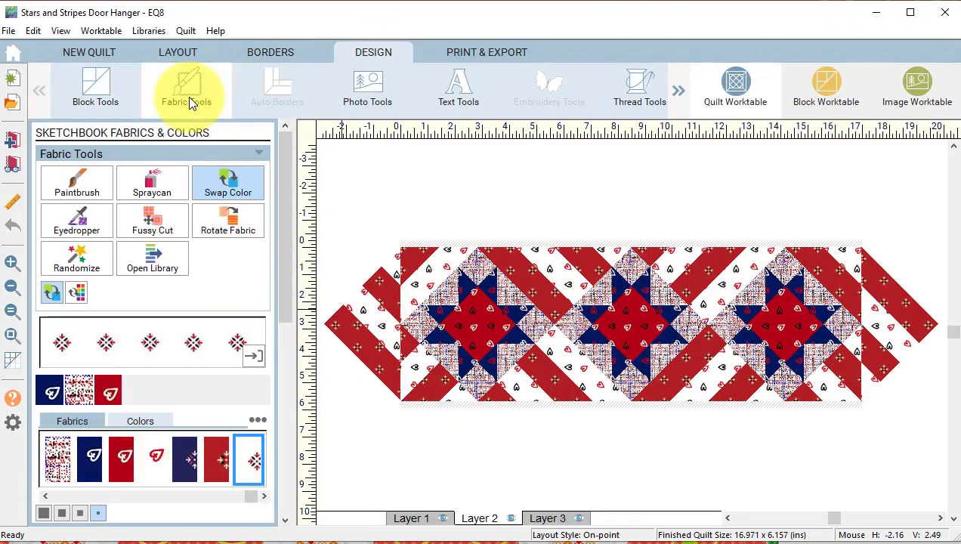
pyautogui.click(89, 457)
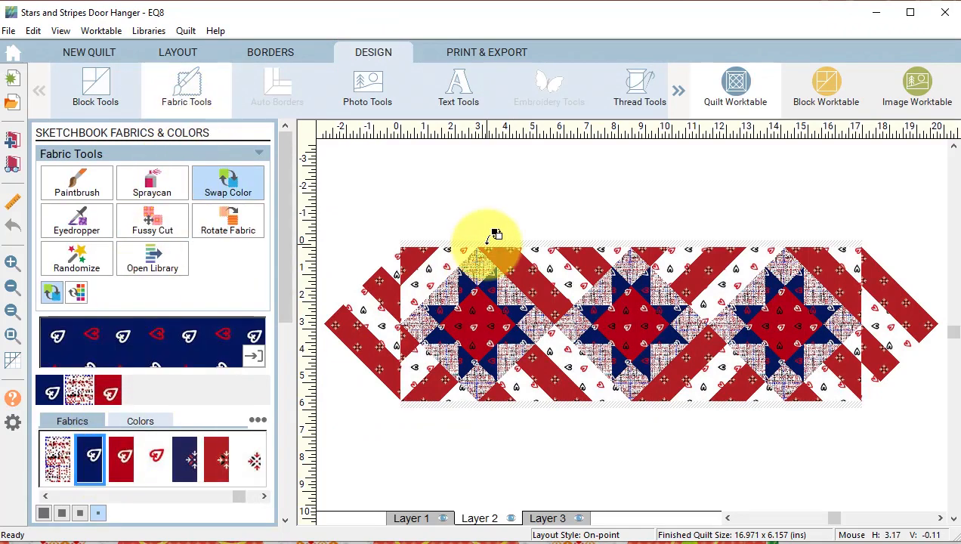
pyautogui.click(396, 515)
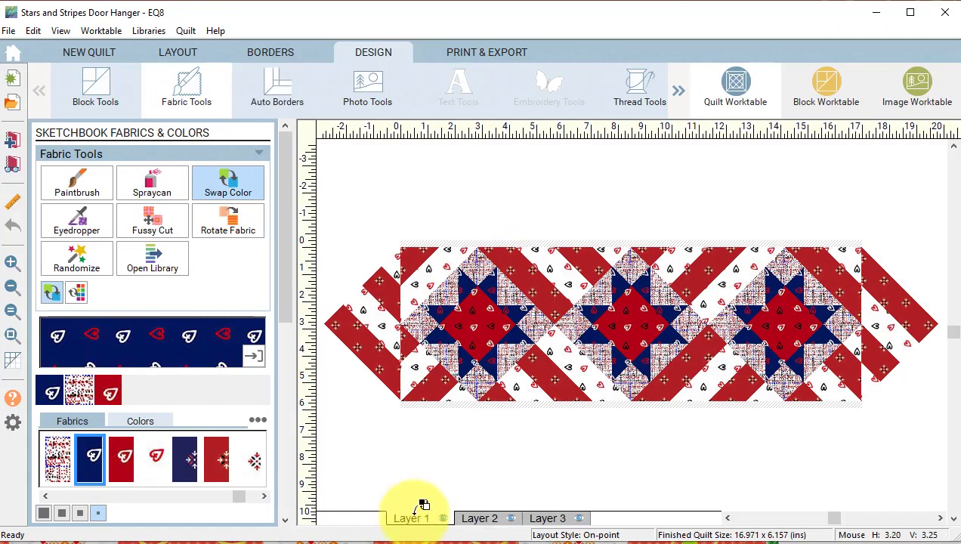
pyautogui.click(500, 242)
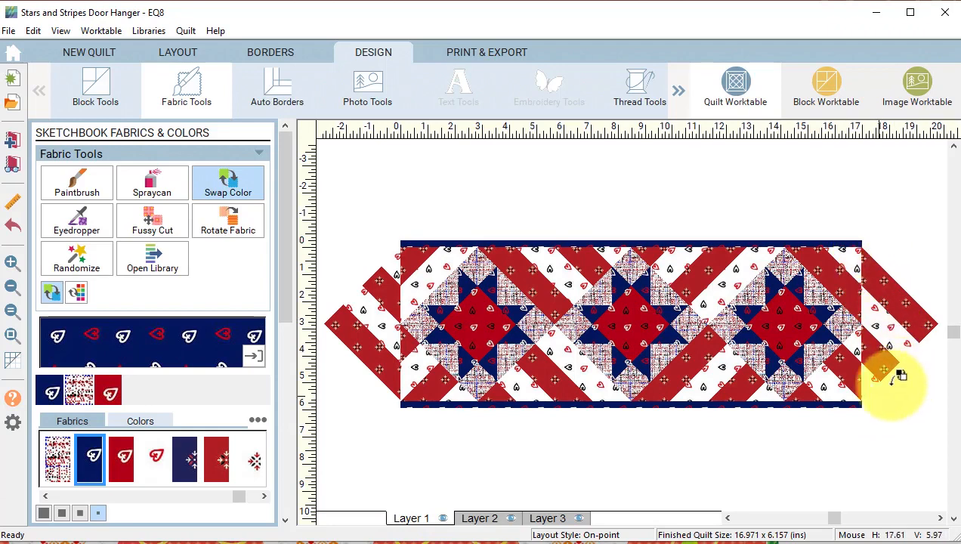
# Start a new PolyDraw block sized 4.5 x 4.5 inches with a rectangular grid of 18 horizontal and 18 vertical divisions.
pyautogui.click(826, 90)
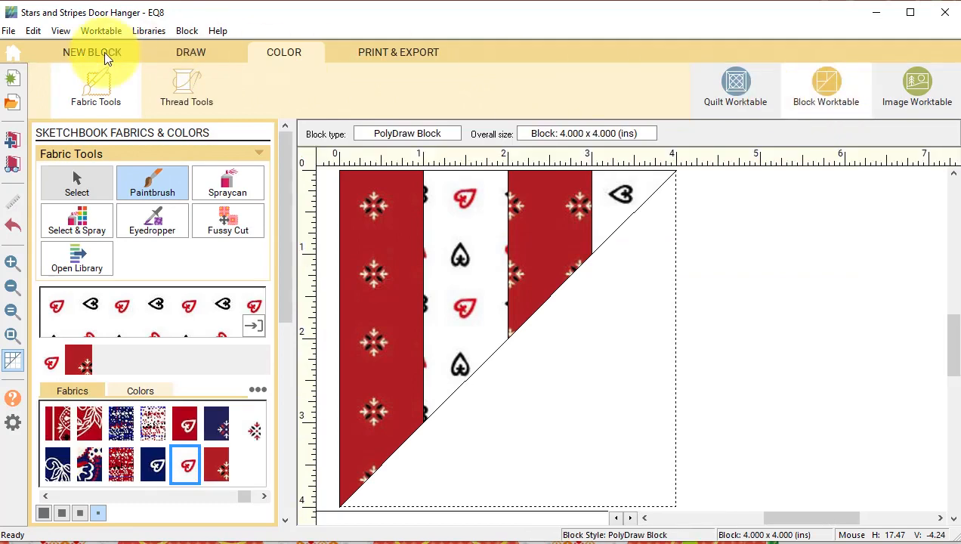
pyautogui.click(104, 52)
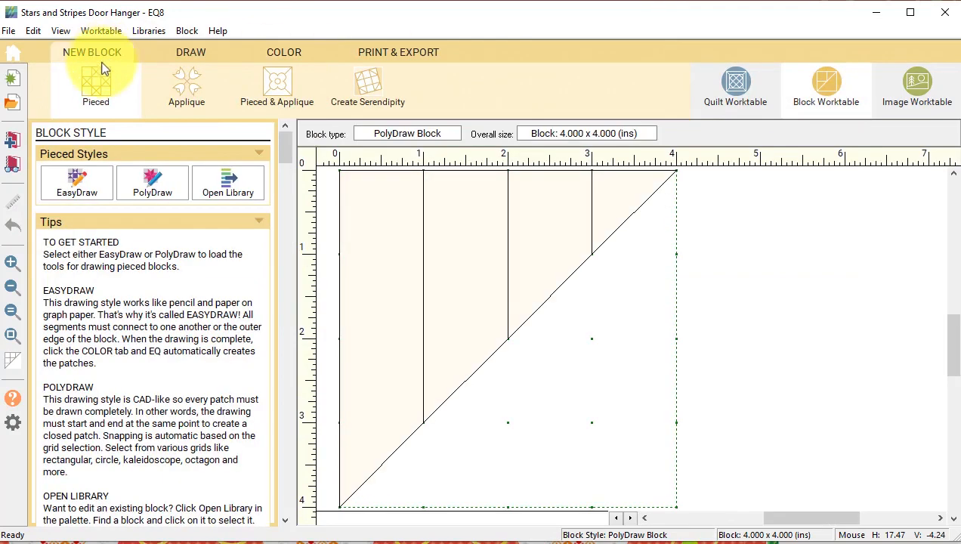
pyautogui.click(151, 183)
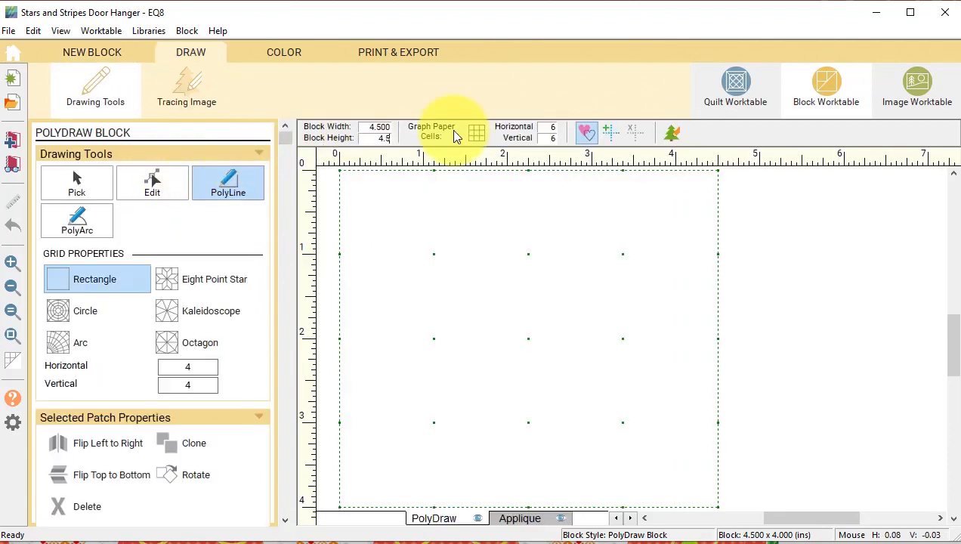
pyautogui.press('Tab')
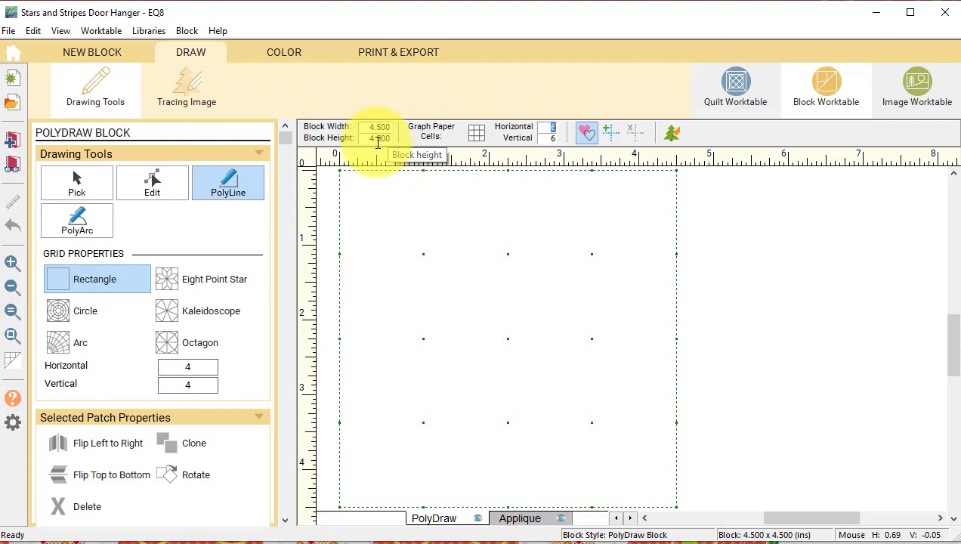
pyautogui.click(182, 367)
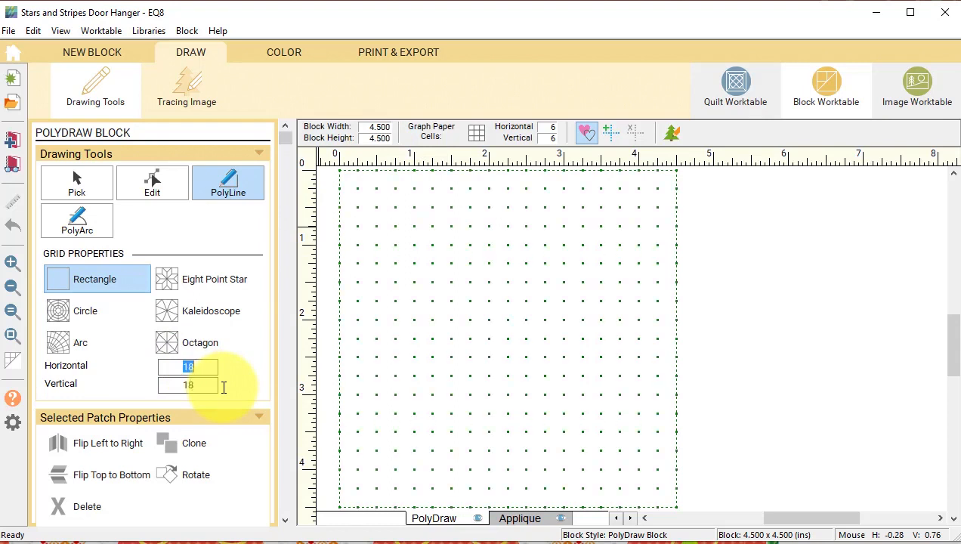
# Draw a closed mitered strip 0.25 inches wide along the block's full 4.5-inch left edge with PolyLine.
pyautogui.click(230, 180)
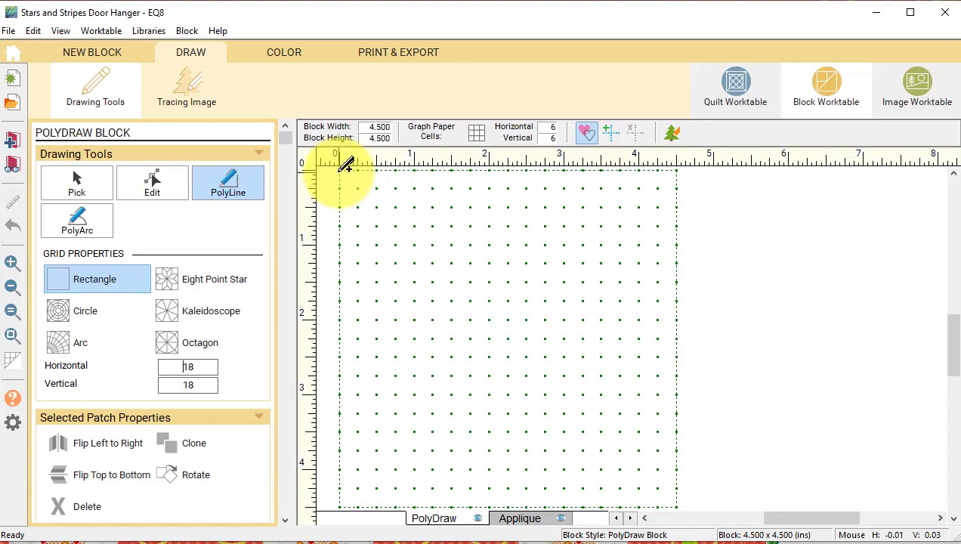
pyautogui.click(341, 170)
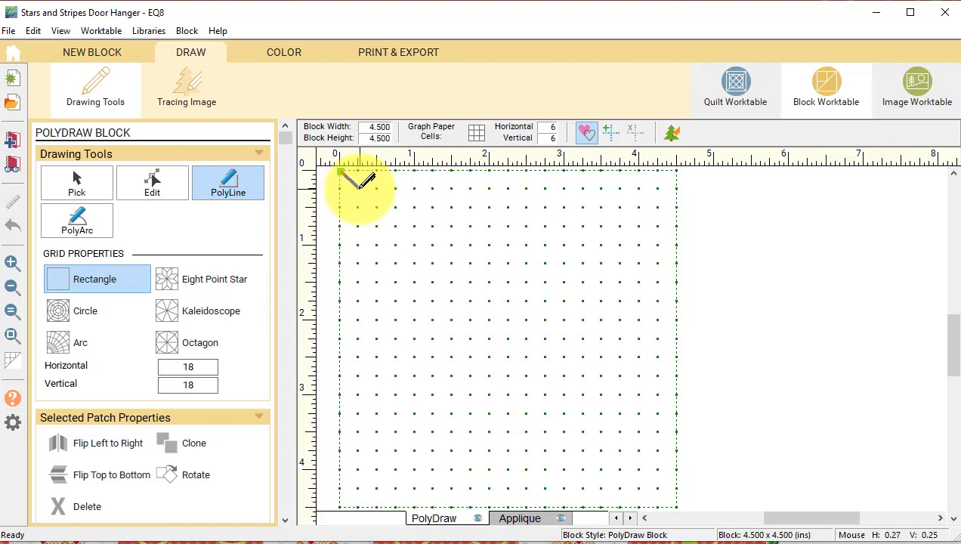
pyautogui.click(359, 188)
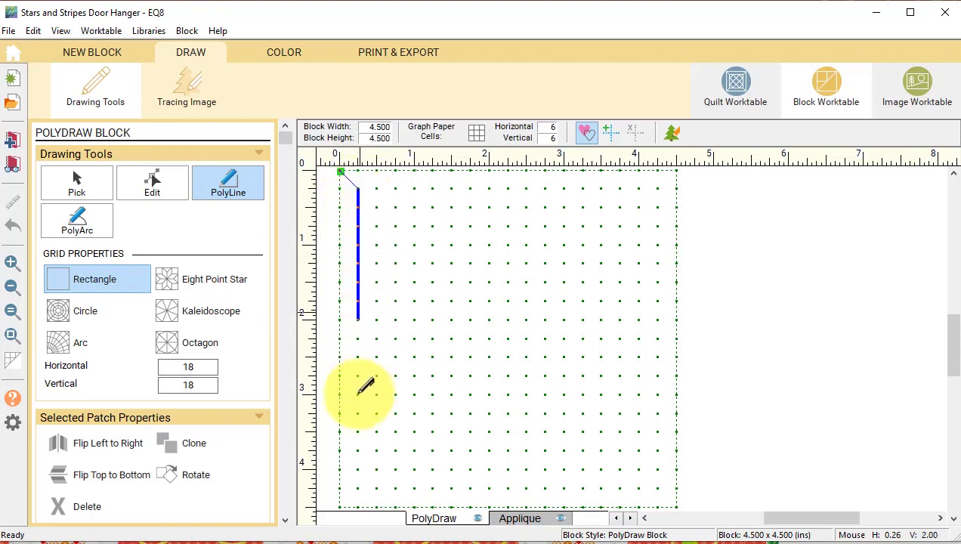
pyautogui.click(359, 483)
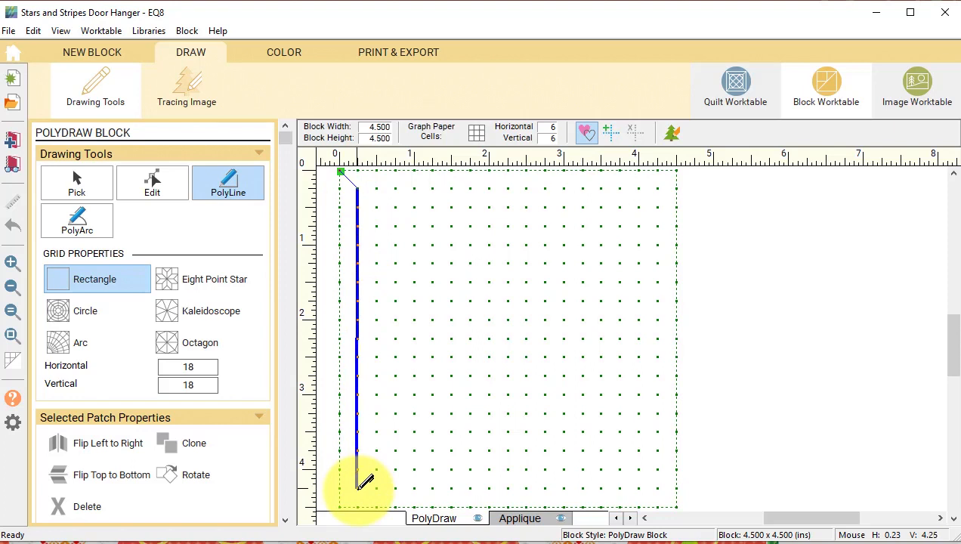
pyautogui.click(358, 487)
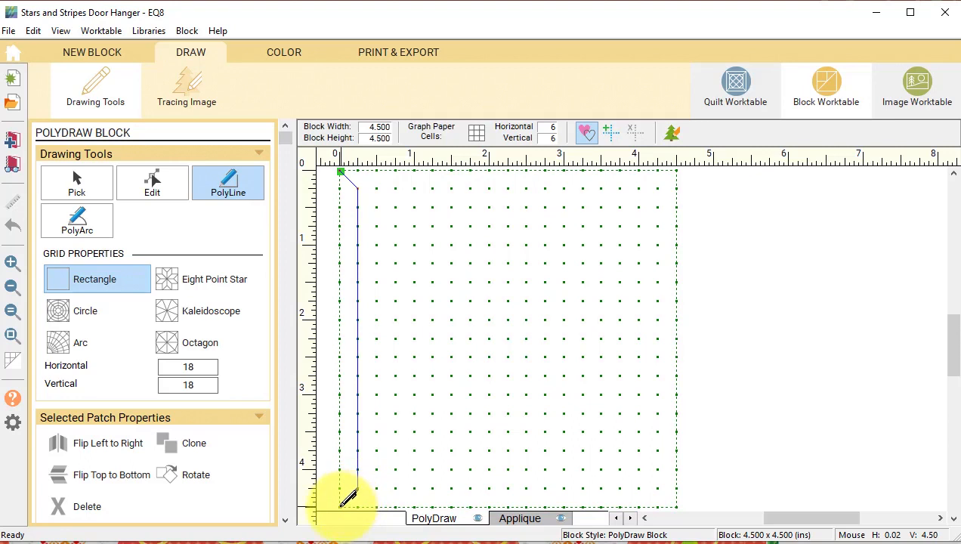
pyautogui.click(340, 504)
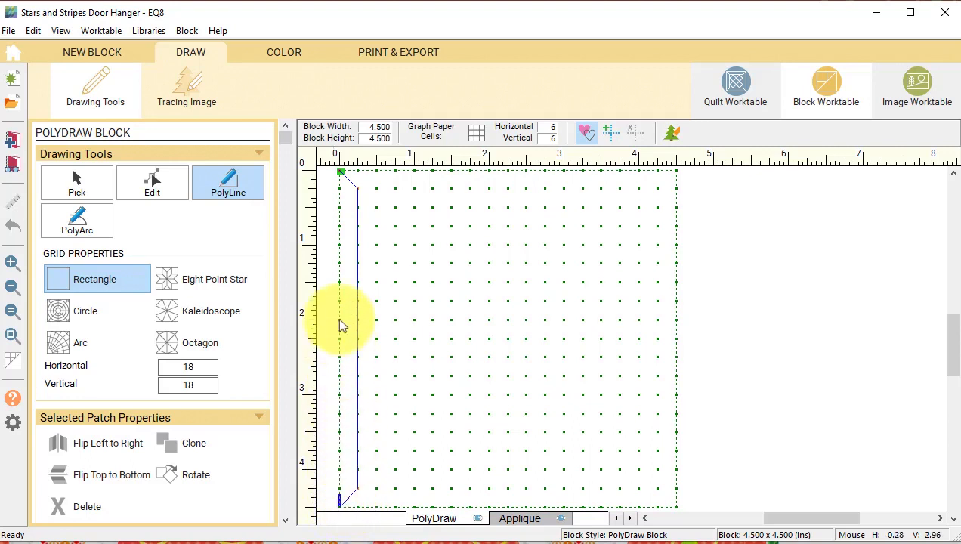
pyautogui.click(339, 170)
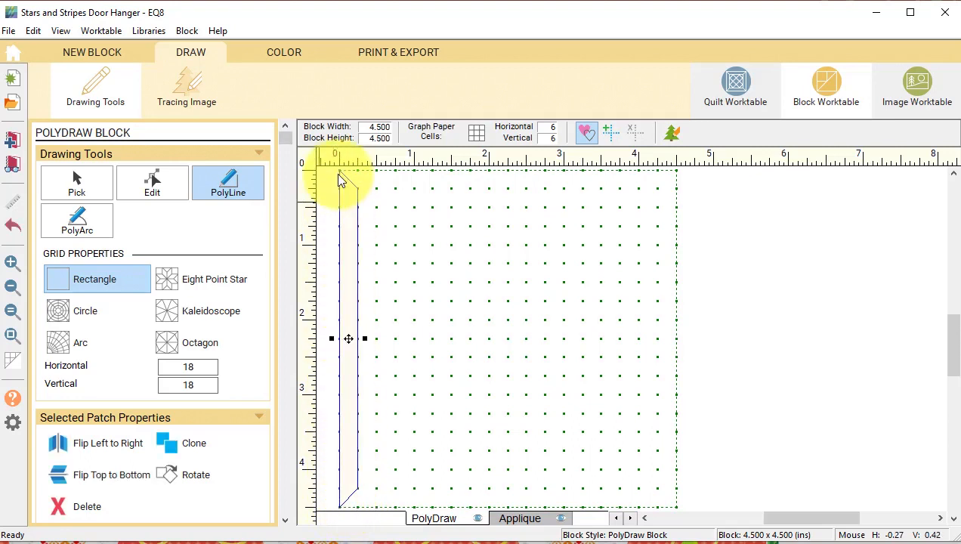
# Clone the mitered strip, rotate the copy 90 degrees, and fit it along the block's top edge.
pyautogui.click(74, 181)
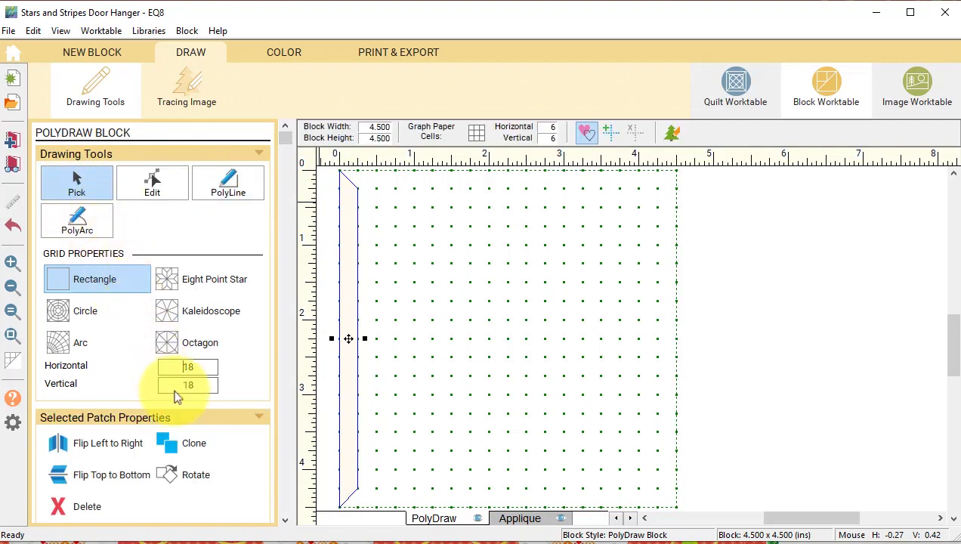
pyautogui.click(198, 442)
pyautogui.click(200, 472)
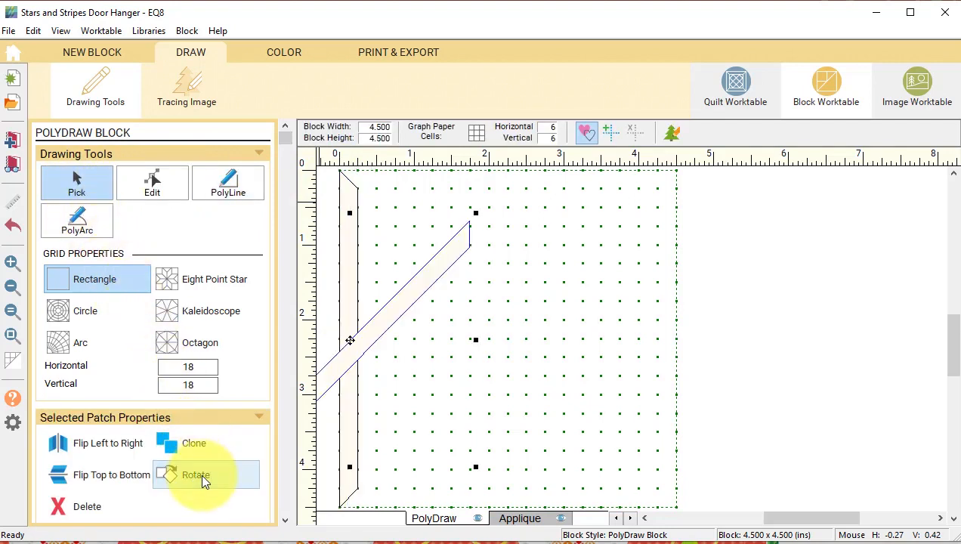
pyautogui.click(199, 474)
pyautogui.moveTo(350, 343); pyautogui.dragTo(506, 178)
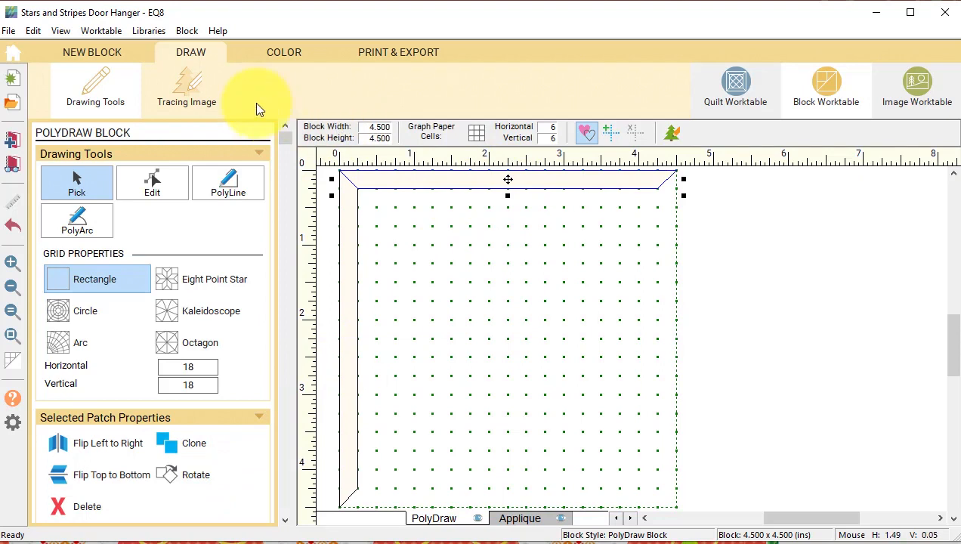
# Paint both mitered strips with the navy heart-print fabric and add the block to the sketchbook.
pyautogui.click(285, 52)
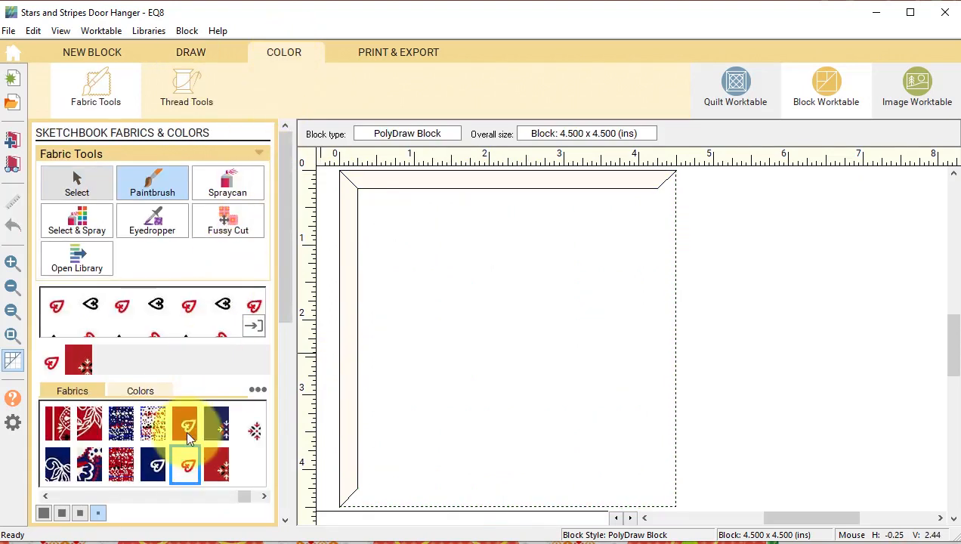
pyautogui.click(153, 465)
pyautogui.click(348, 272)
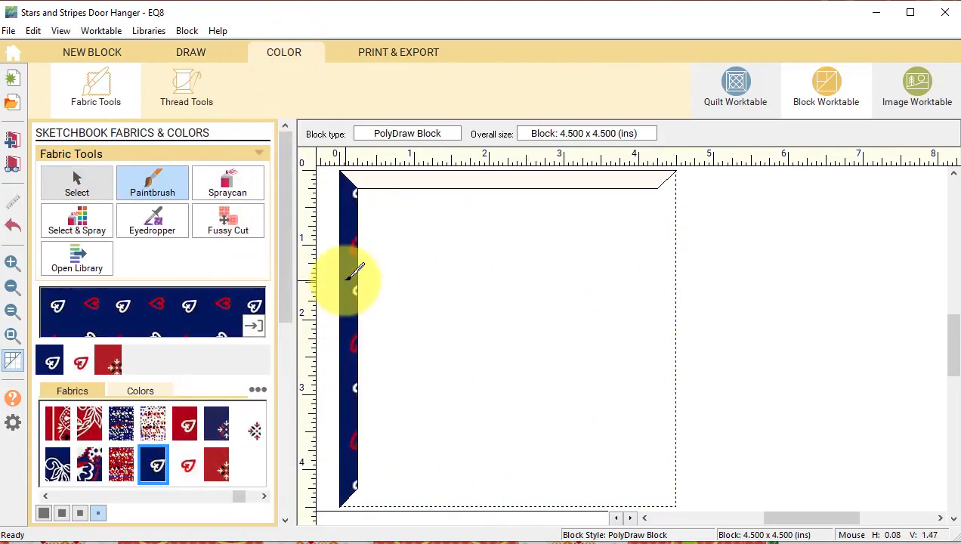
pyautogui.click(423, 182)
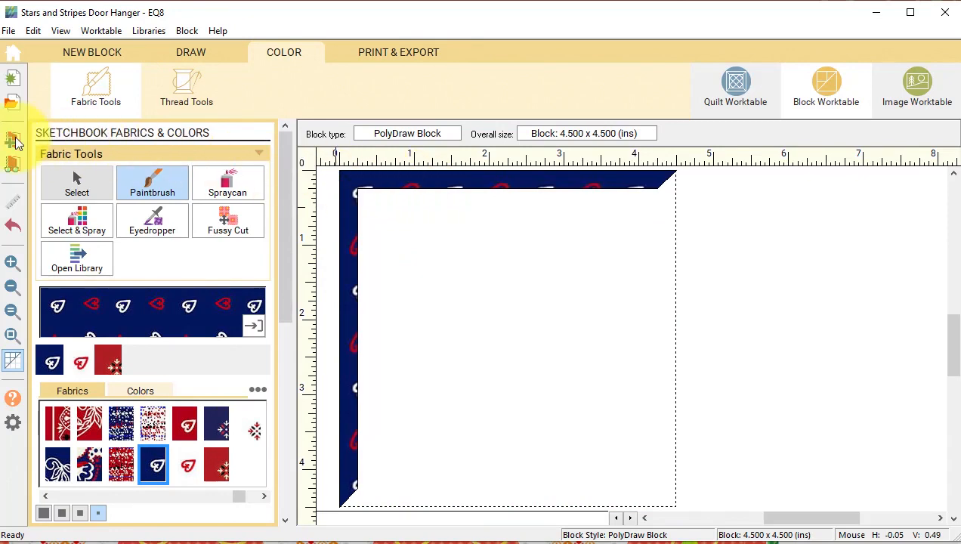
# Set the navy corner-strip block on the quilt's Layer 2, overlapping the upper border above the first star.
pyautogui.click(736, 91)
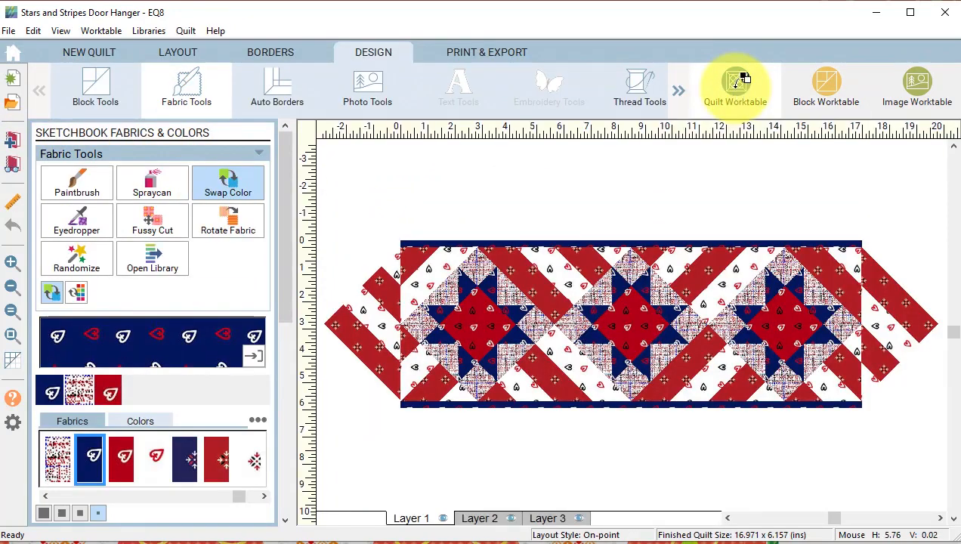
pyautogui.click(483, 520)
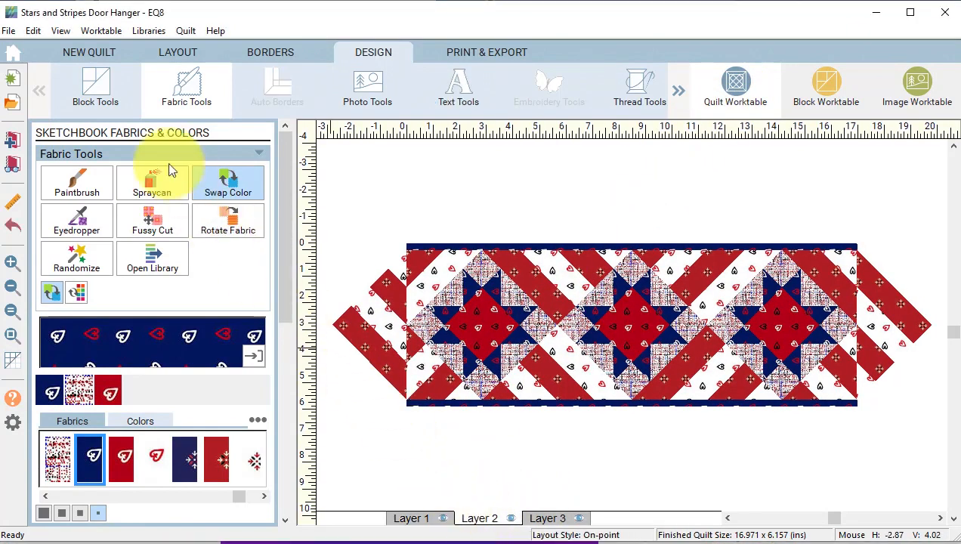
pyautogui.click(102, 91)
pyautogui.click(85, 174)
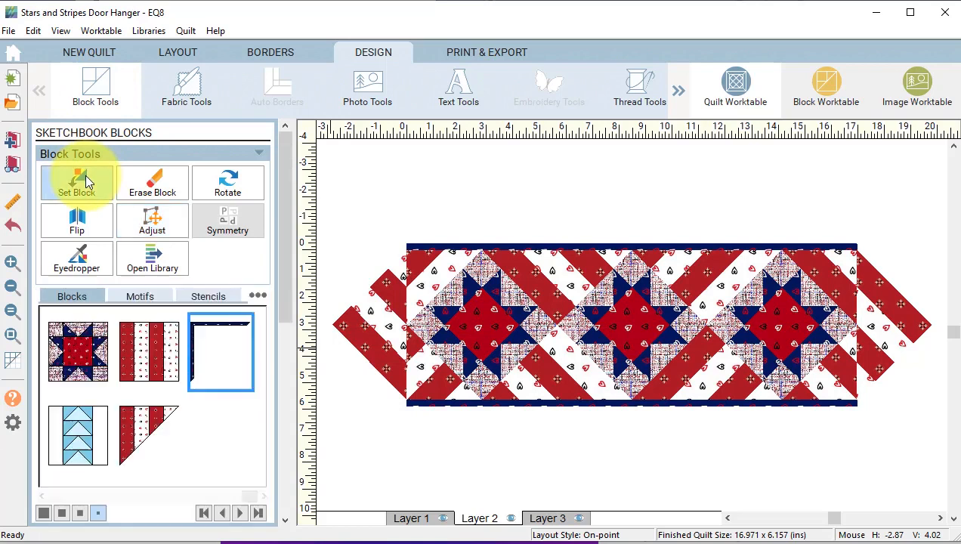
pyautogui.moveTo(214, 317); pyautogui.dragTo(428, 220)
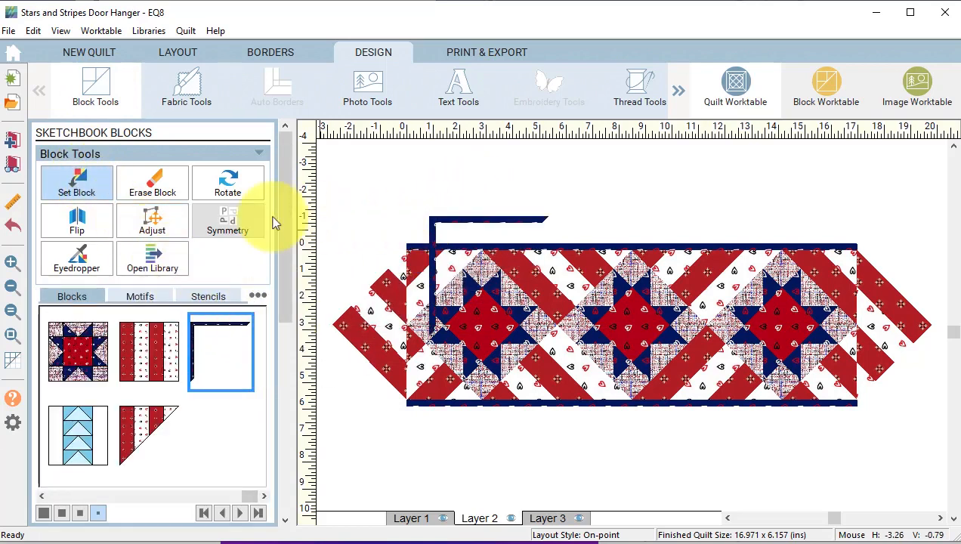
# Rotate the corner-strip block -45 degrees and move it around the quilt's left point, at about X -3.19, Y 2.84.
pyautogui.click(153, 223)
pyautogui.click(479, 222)
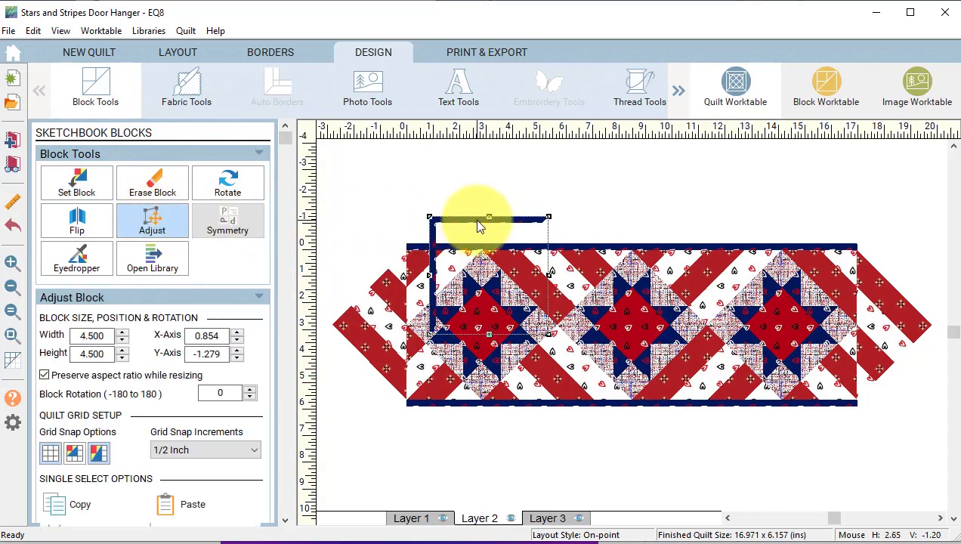
pyautogui.doubleClick(218, 393)
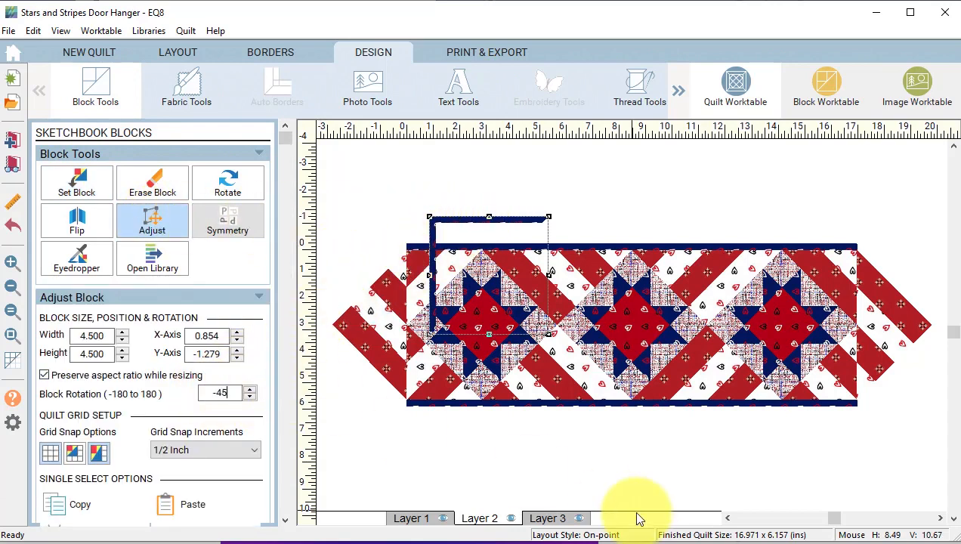
pyautogui.press('Return')
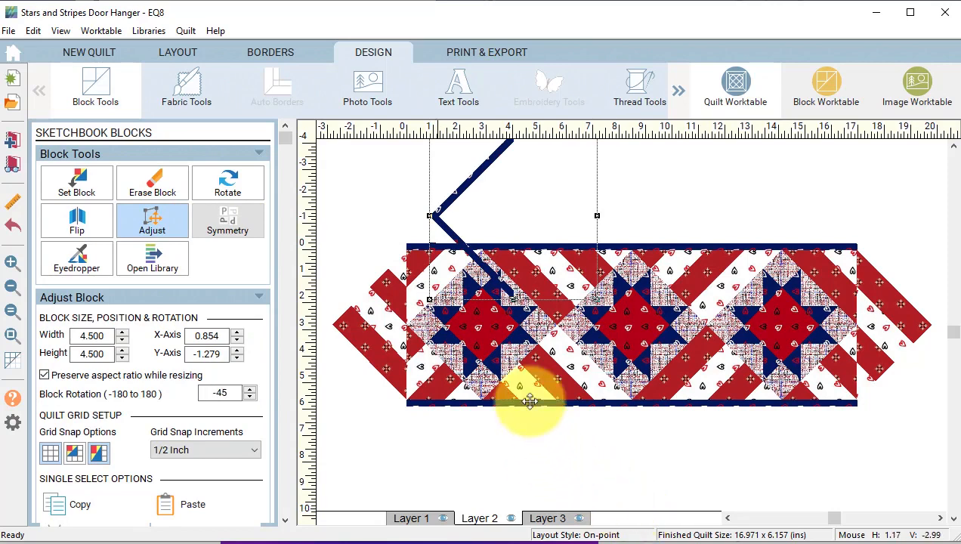
pyautogui.moveTo(476, 172); pyautogui.dragTo(368, 281)
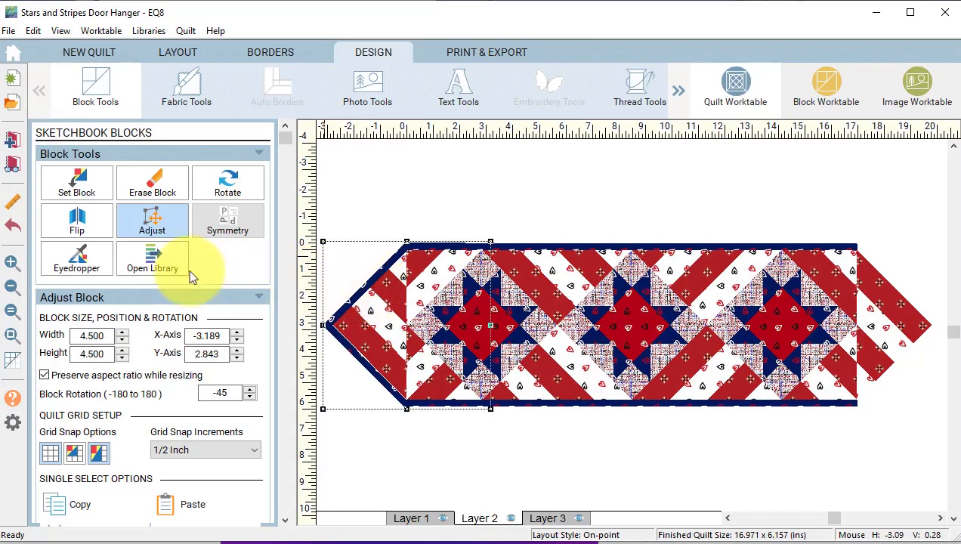
# Reduce the navy corner-strip block around the quilt's left point to 4.375 by 4.375 inches, keeping its aspect ratio.
pyautogui.moveTo(391, 219); pyautogui.dragTo(429, 278)
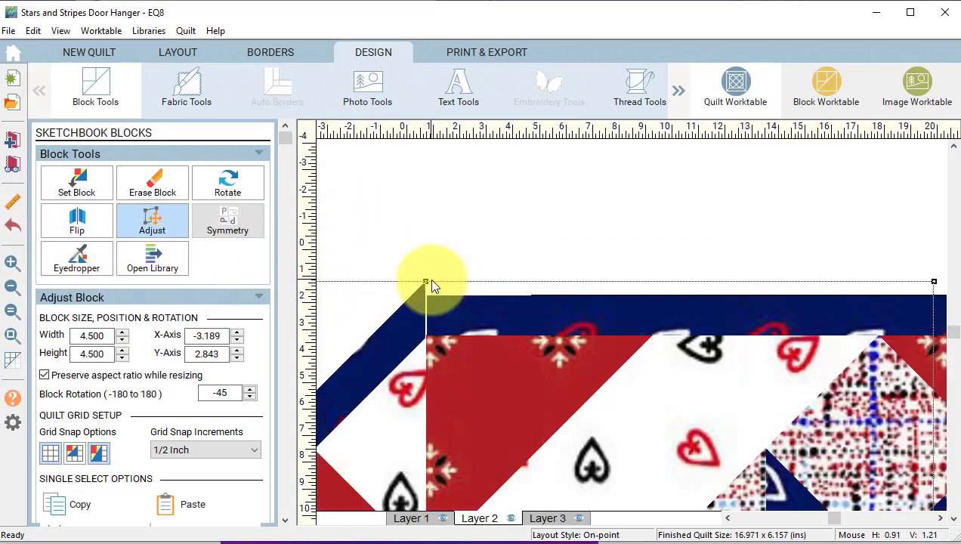
pyautogui.scroll(-1, 487, 323)
pyautogui.scroll(-6, 487, 323)
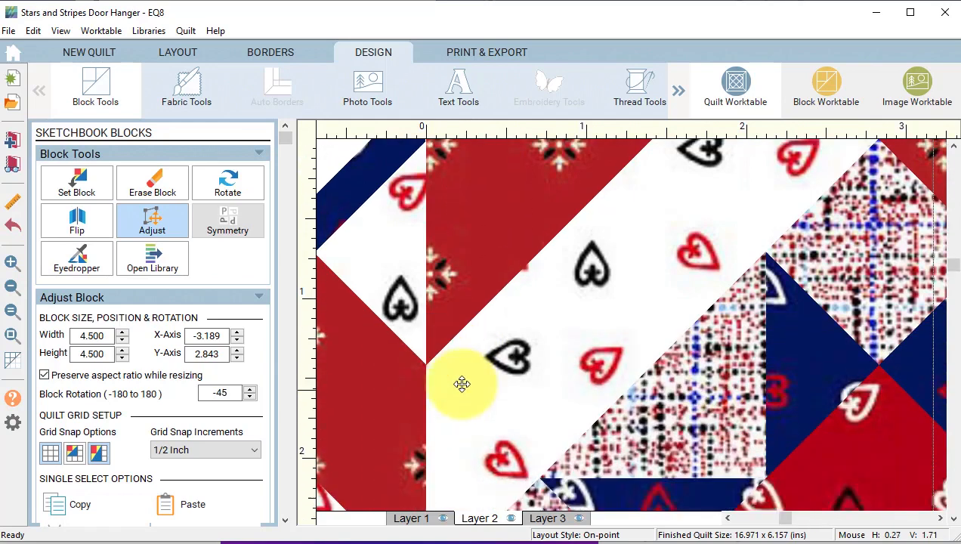
pyautogui.scroll(-5, 410, 379)
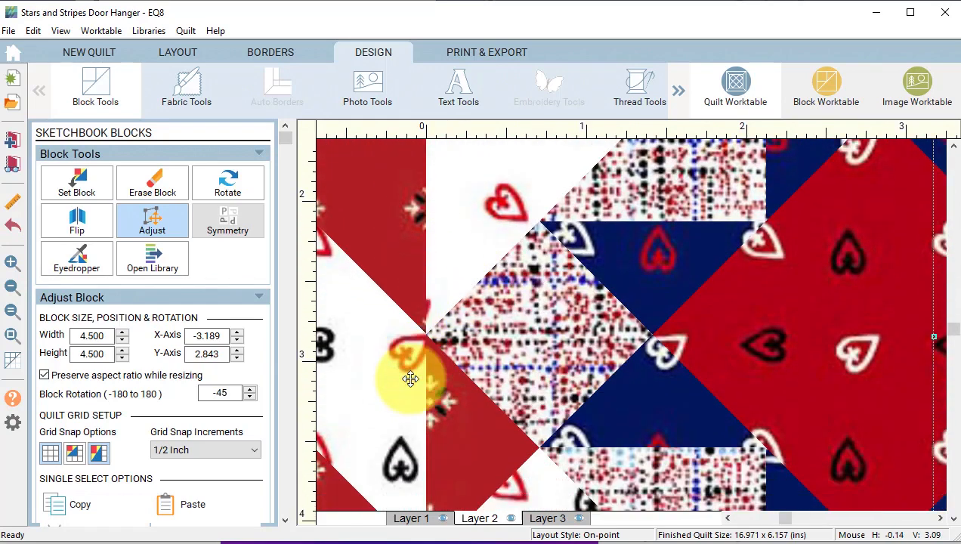
pyautogui.scroll(-1, 410, 380)
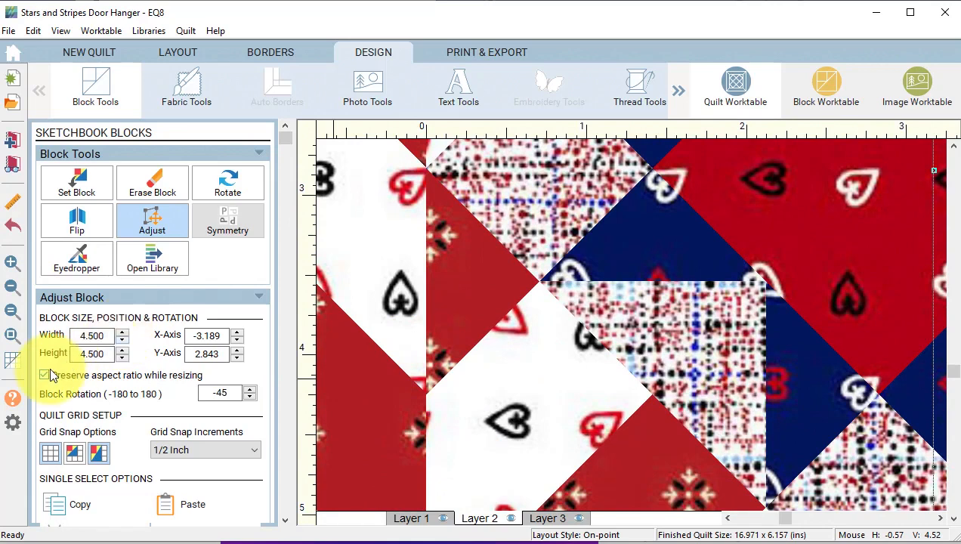
pyautogui.click(123, 341)
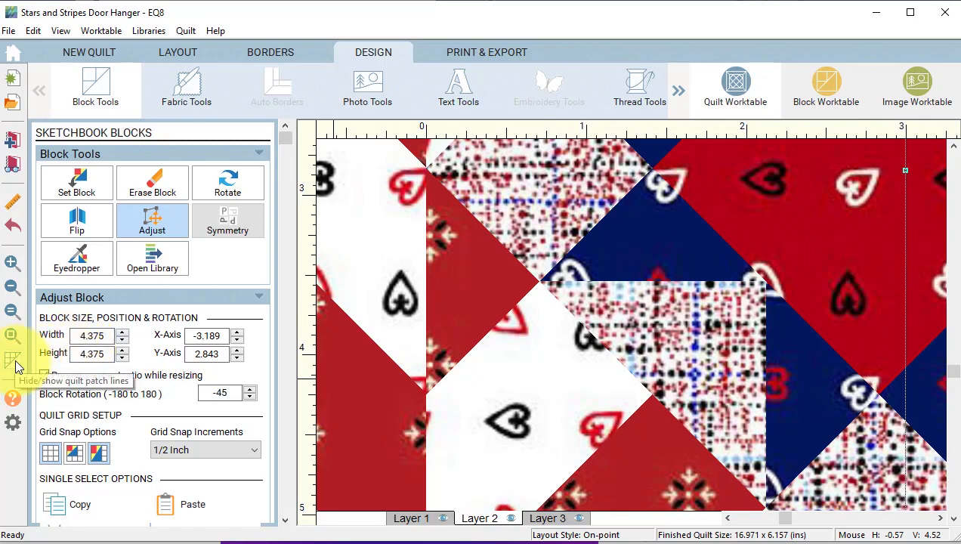
# Check the nudge and grid settings for the Adjust tool in the quilt worktable's snap options.
pyautogui.click(13, 423)
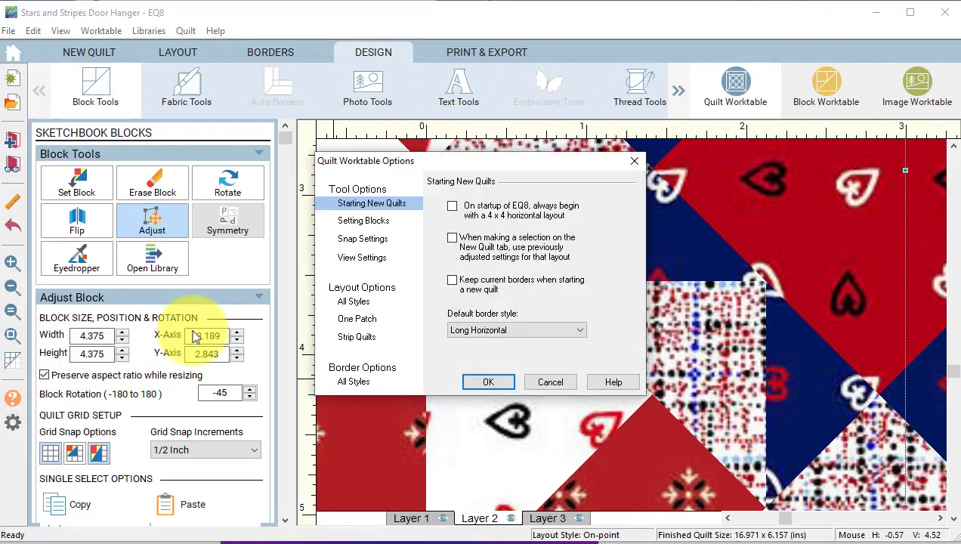
pyautogui.click(376, 243)
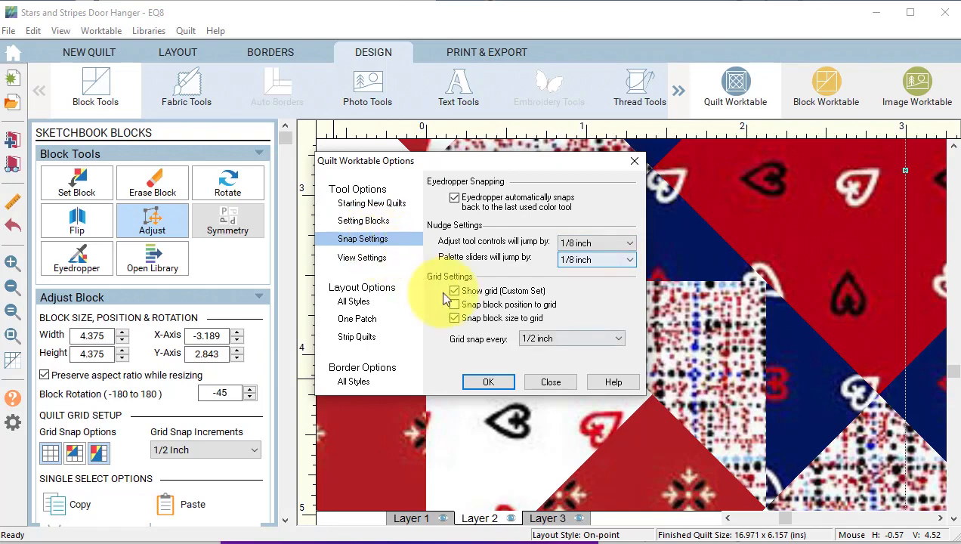
pyautogui.click(556, 384)
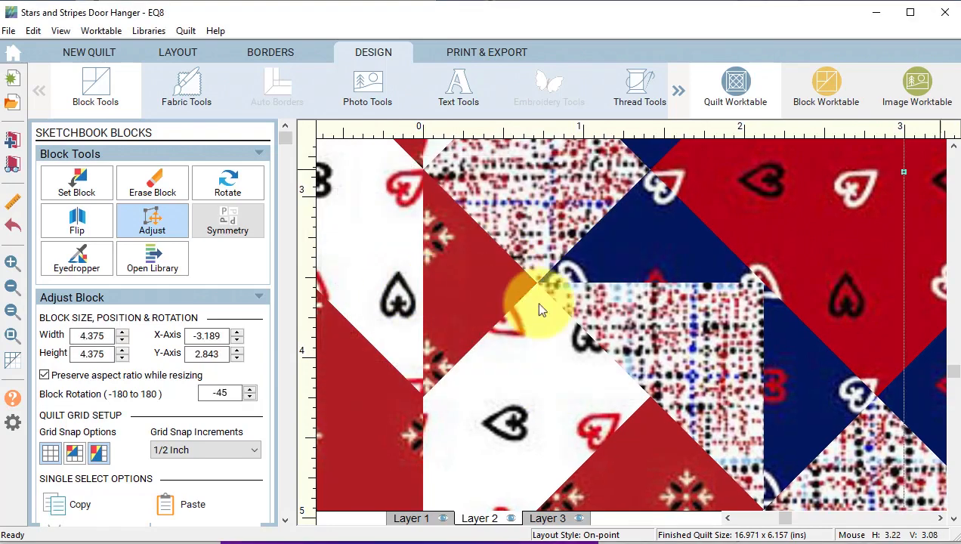
# Move the left corner-strip block to about X -3.09, Y 2.83 so its ends meet the upper and lower navy borders.
pyautogui.moveTo(953, 377); pyautogui.dragTo(951, 232)
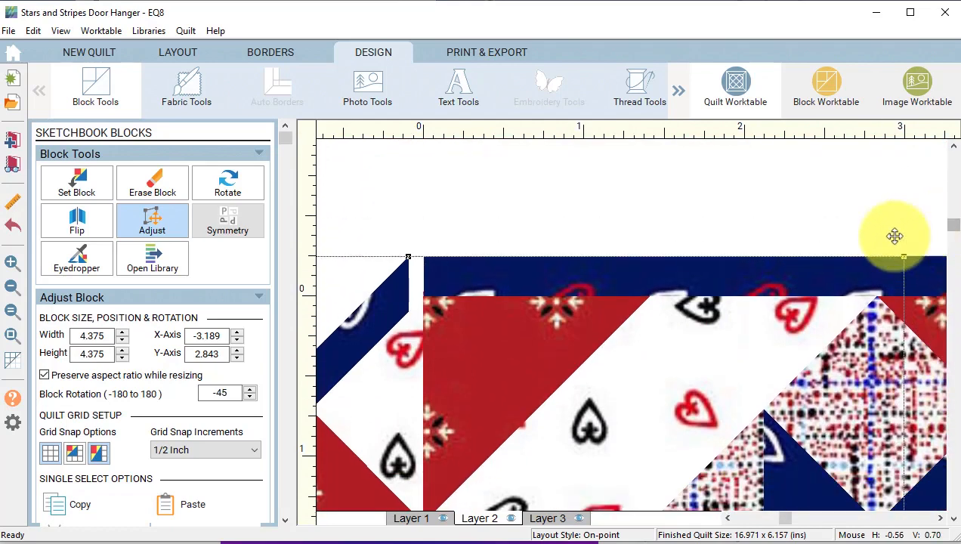
pyautogui.moveTo(379, 332); pyautogui.dragTo(398, 333)
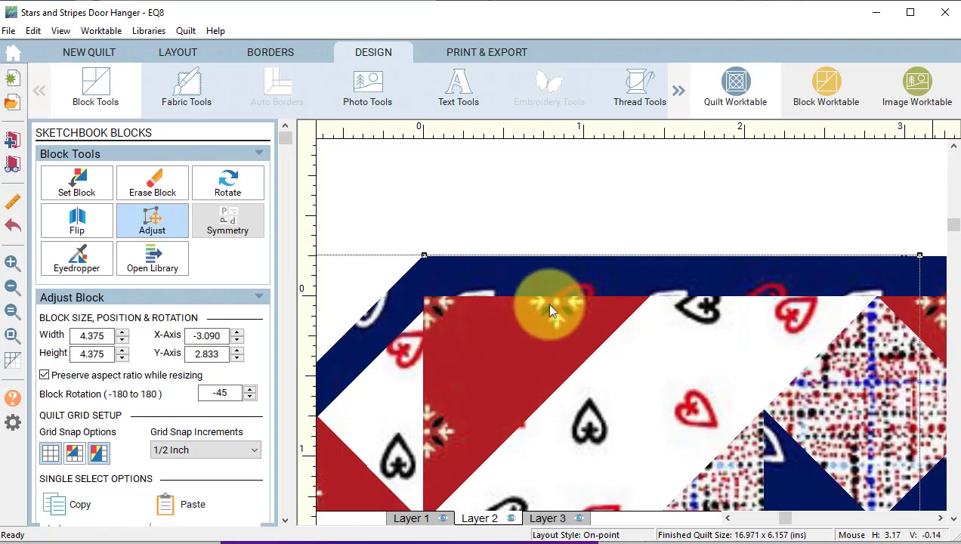
pyautogui.moveTo(951, 224); pyautogui.dragTo(953, 446)
pyautogui.click(512, 453)
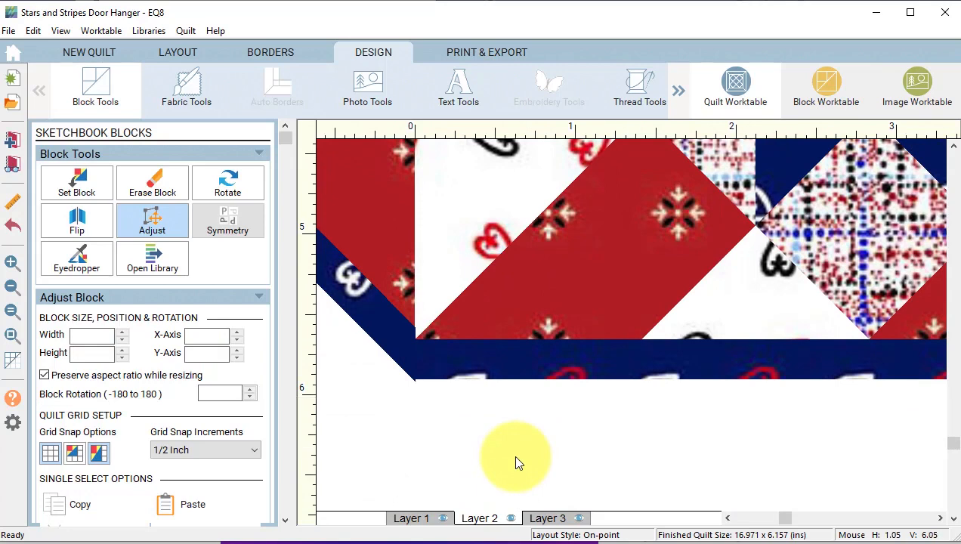
pyautogui.click(13, 337)
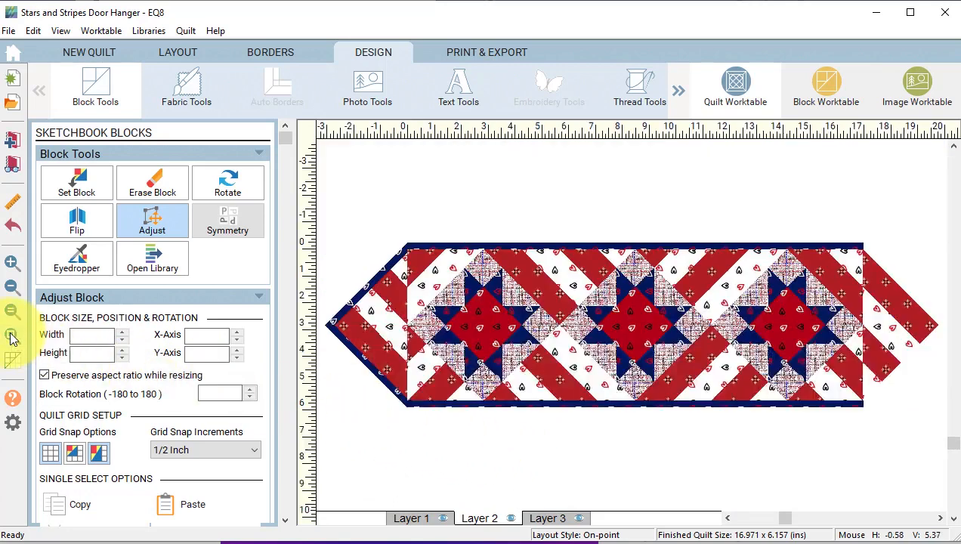
# Duplicate the left corner-strip block and set the copy's rotation to 135 degrees.
pyautogui.click(377, 277)
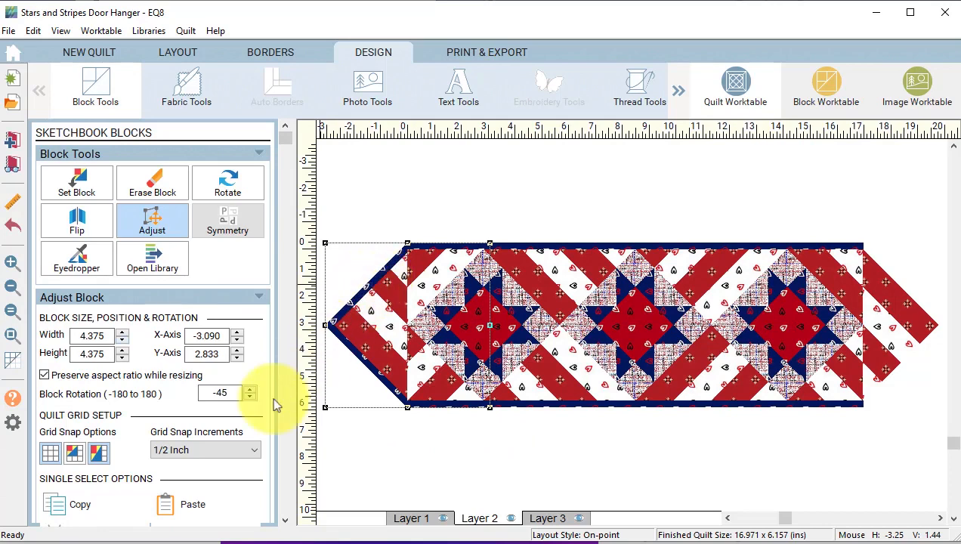
pyautogui.scroll(-1, 217, 472)
pyautogui.scroll(-2, 216, 470)
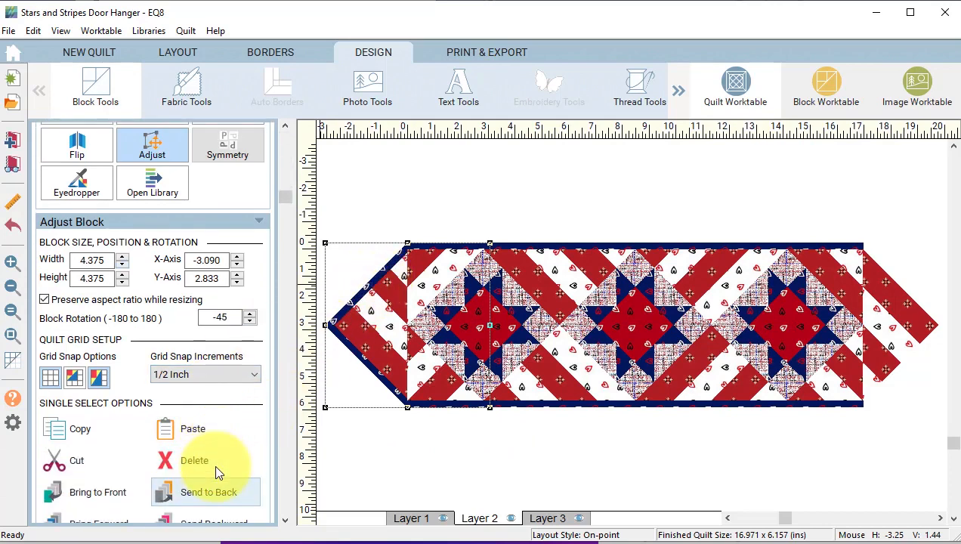
pyautogui.scroll(2, 206, 477)
pyautogui.scroll(-2, 207, 484)
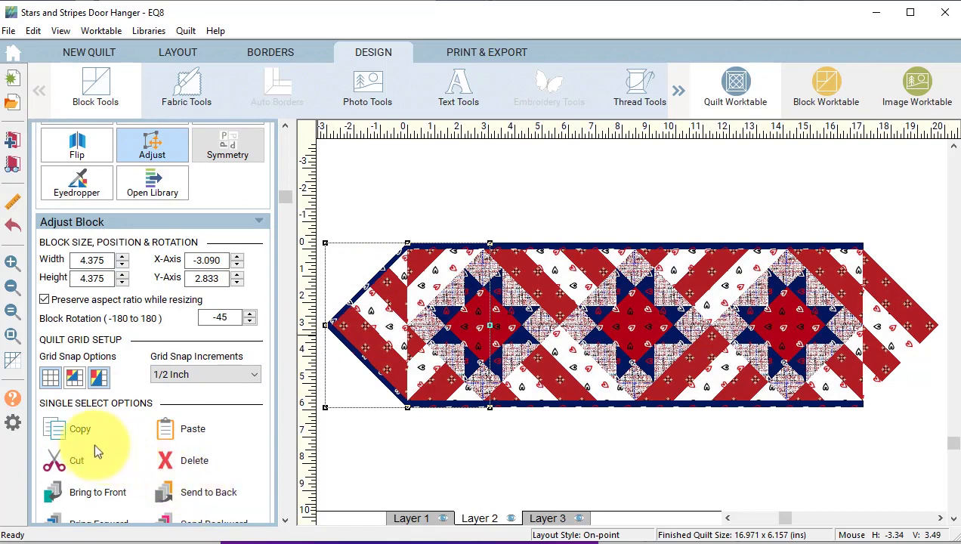
pyautogui.click(60, 433)
pyautogui.click(165, 428)
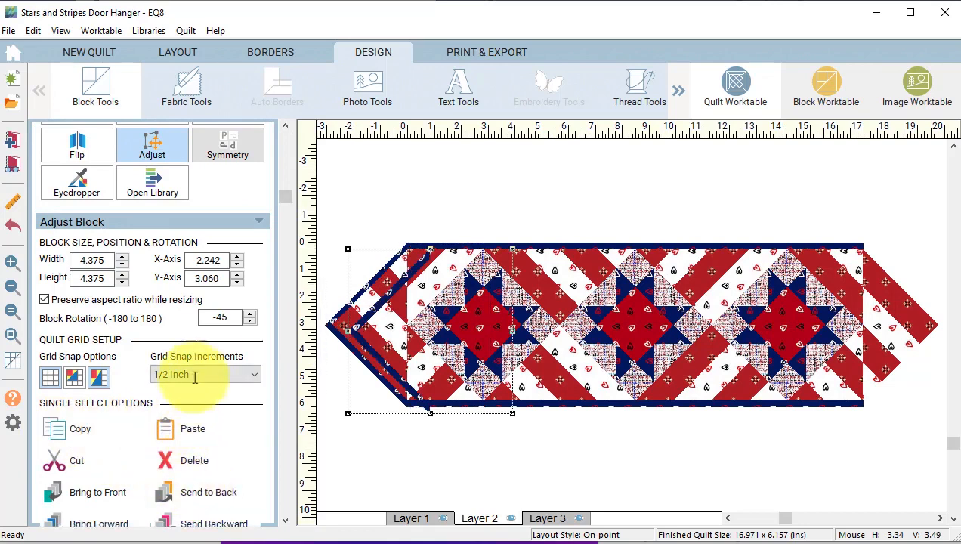
pyautogui.doubleClick(210, 319)
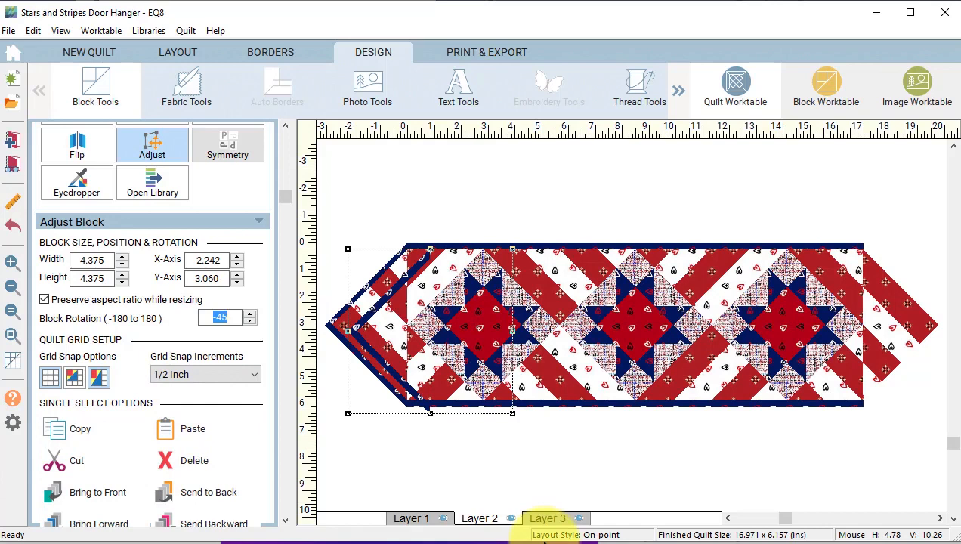
pyautogui.write('135')
pyautogui.press('Return')
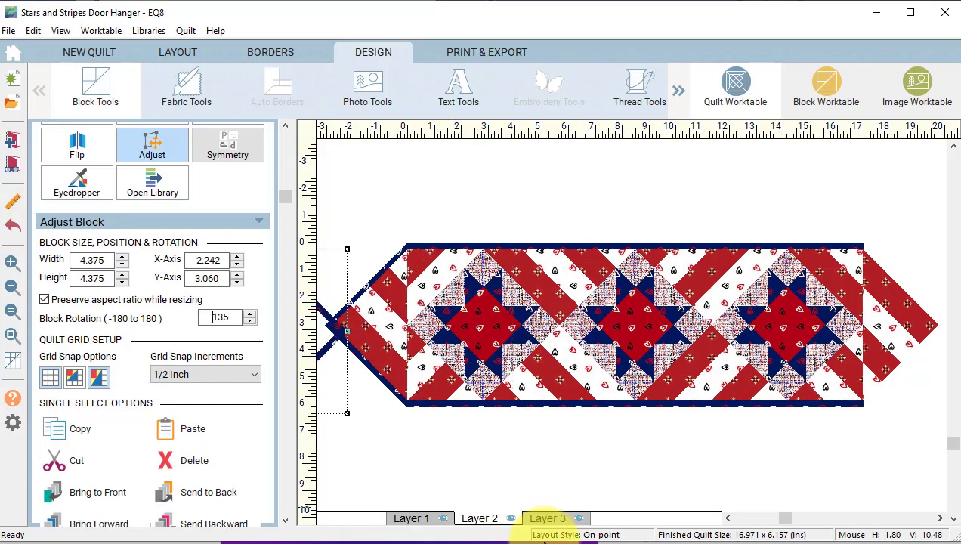
# Move the rotated copy around the quilt's right point, at about X 20.05, Y 2.81, and fine-tune its alignment with the borders.
pyautogui.moveTo(328, 343); pyautogui.dragTo(911, 347)
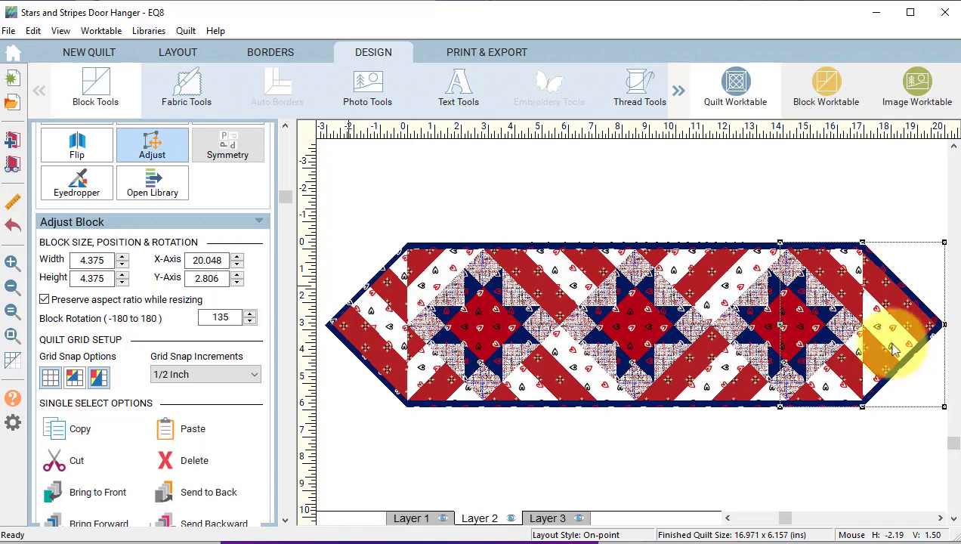
pyautogui.click(14, 263)
pyautogui.moveTo(835, 212); pyautogui.dragTo(906, 301)
pyautogui.moveTo(501, 376); pyautogui.dragTo(502, 379)
pyautogui.click(13, 336)
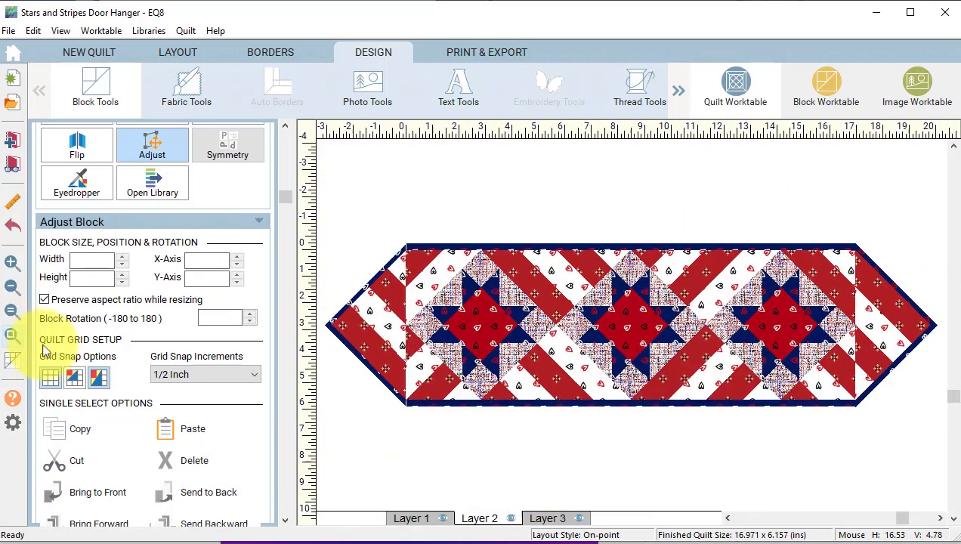